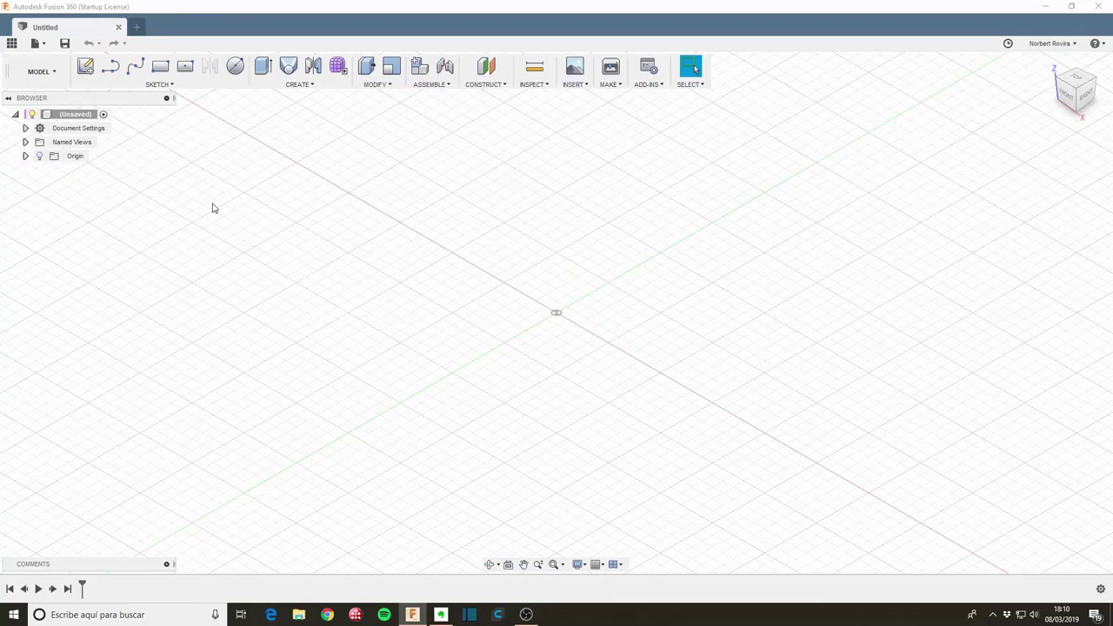
- Start a sketch on the ground plane and draw a vertical line of about 98 mm from the origin
click(85, 66)
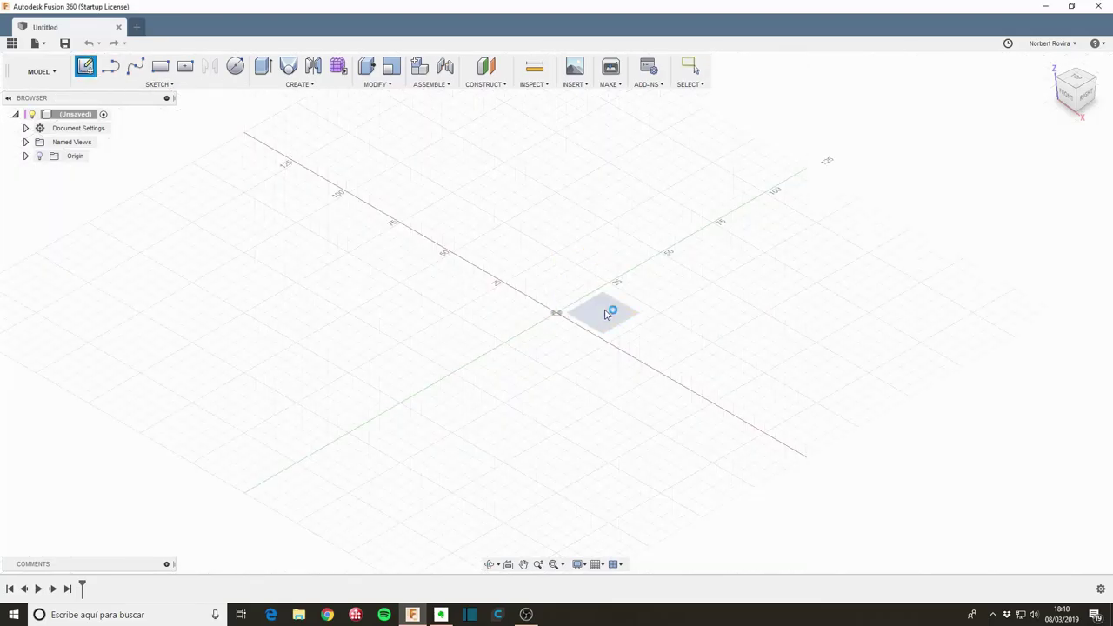
click(607, 312)
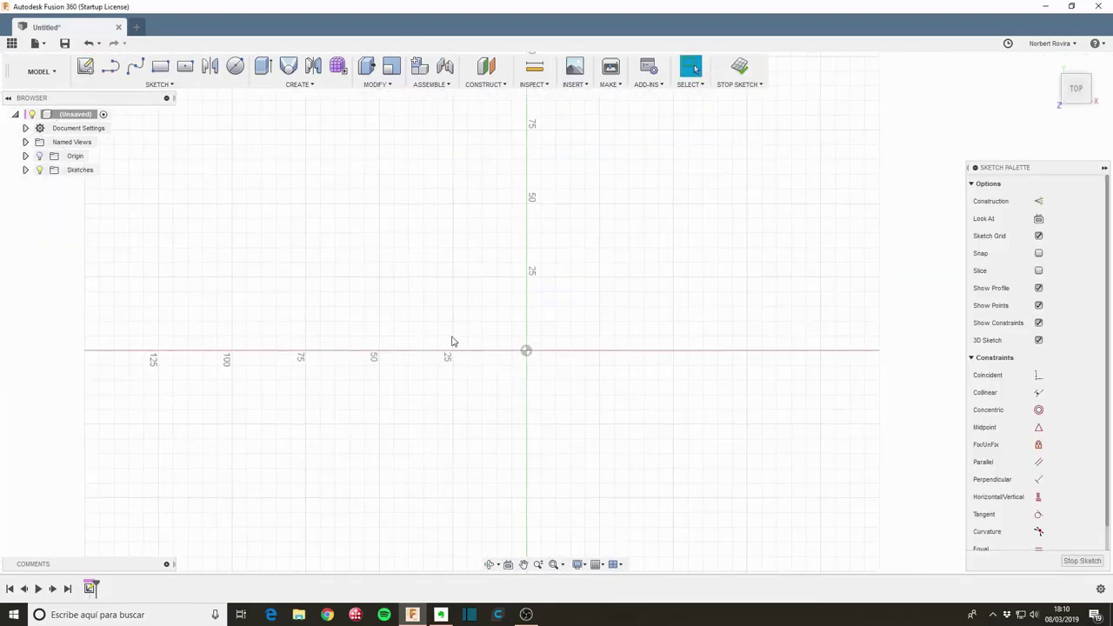
key(l)
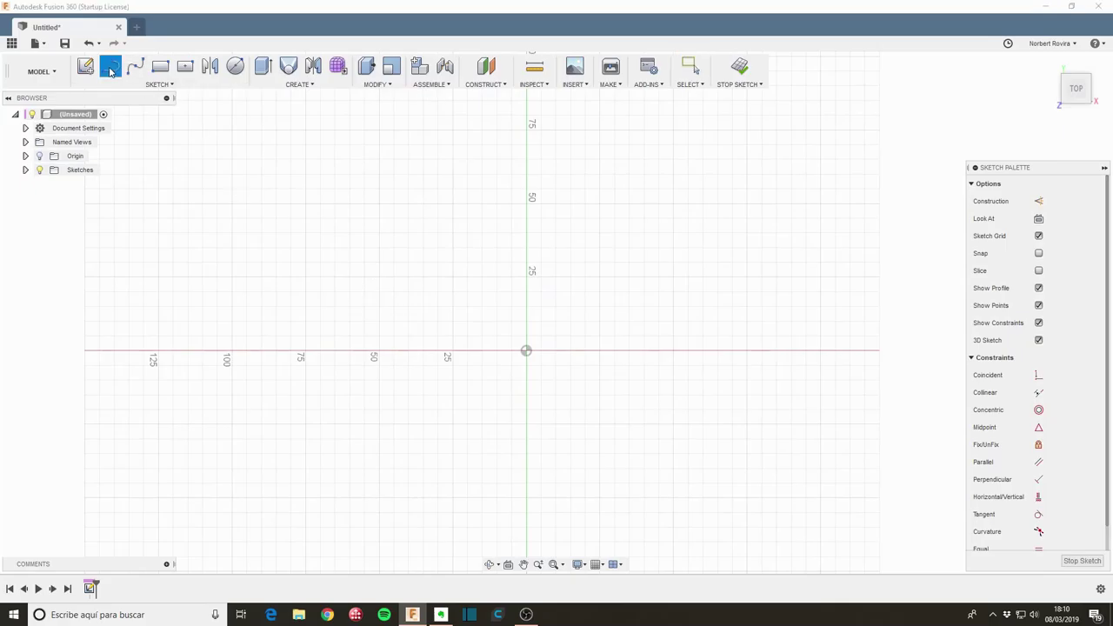
drag(526, 352, 526, 143)
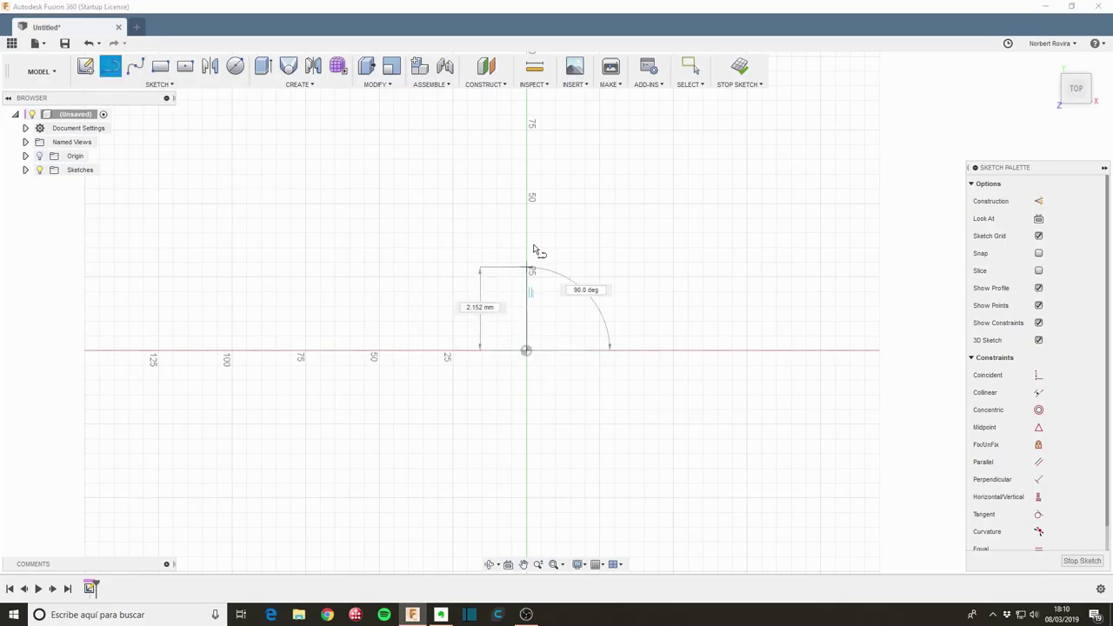
middle_drag(525, 143, 482, 350)
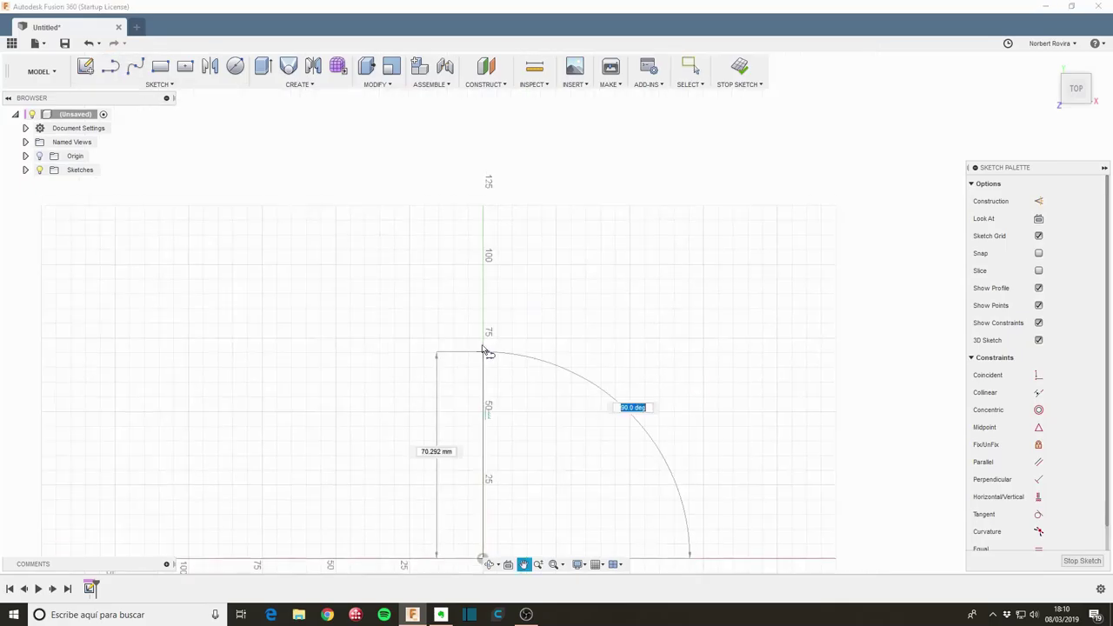
click(484, 283)
- Add a tangent semicircular hook arc and a short straight tail, then finish the sketch
drag(484, 284, 368, 286)
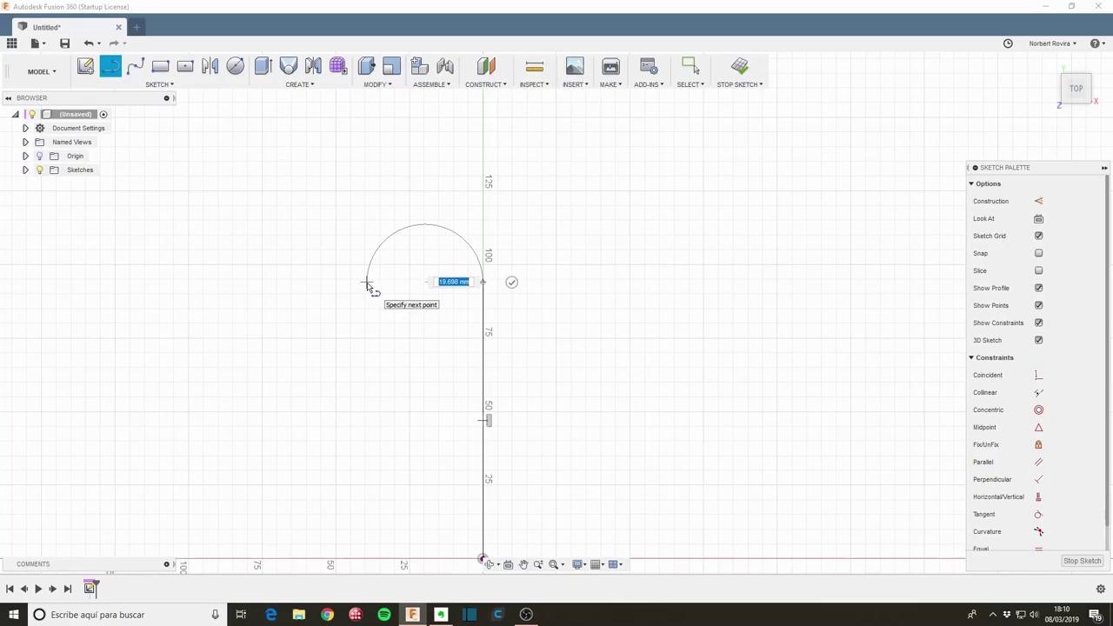
drag(367, 283, 365, 333)
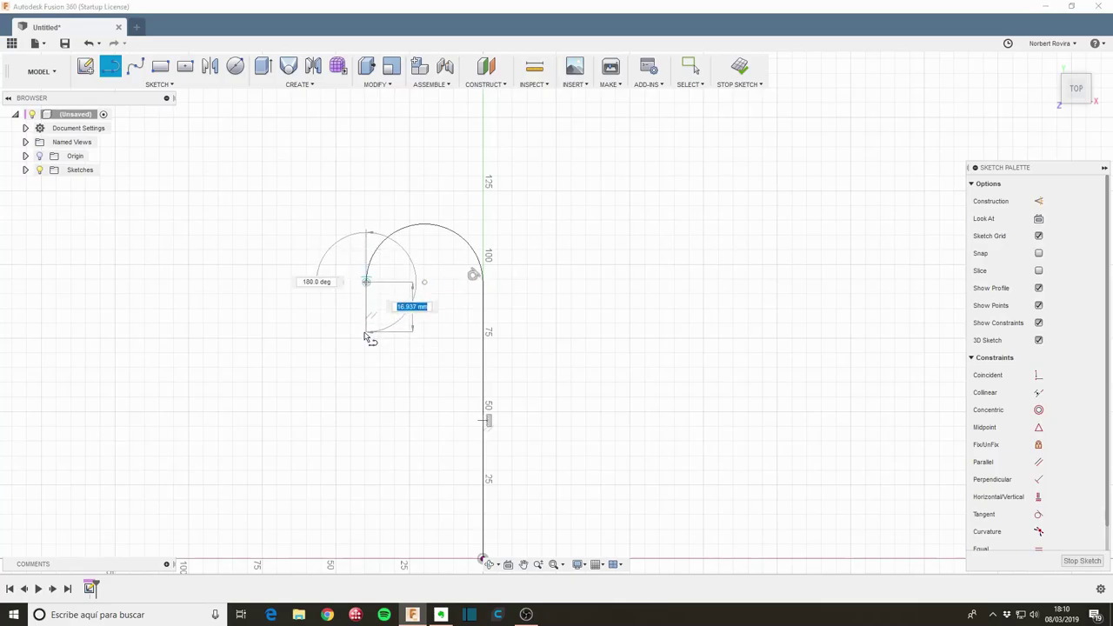
click(365, 334)
click(338, 333)
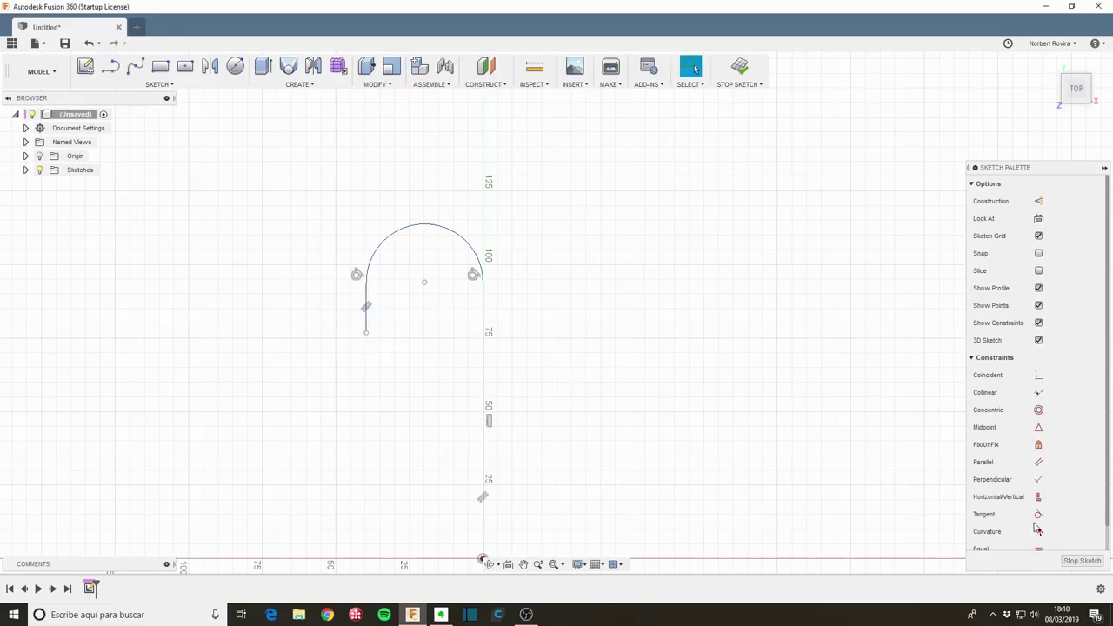
click(1082, 560)
- Create and finish an empty second sketch on an origin plane
middle_drag(510, 307, 354, 341)
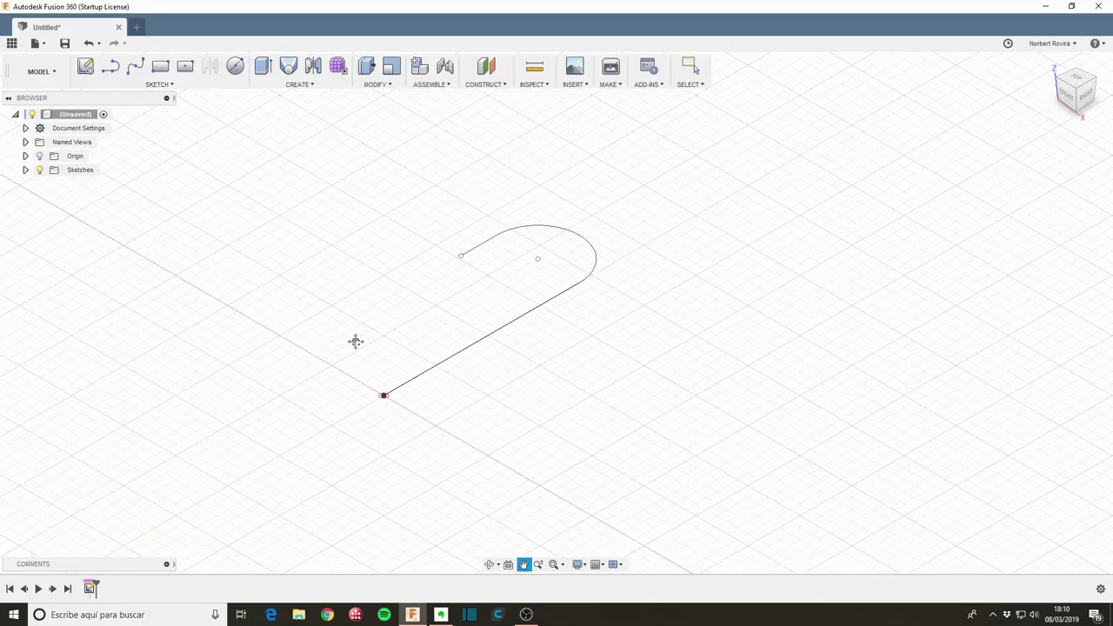
key(s)
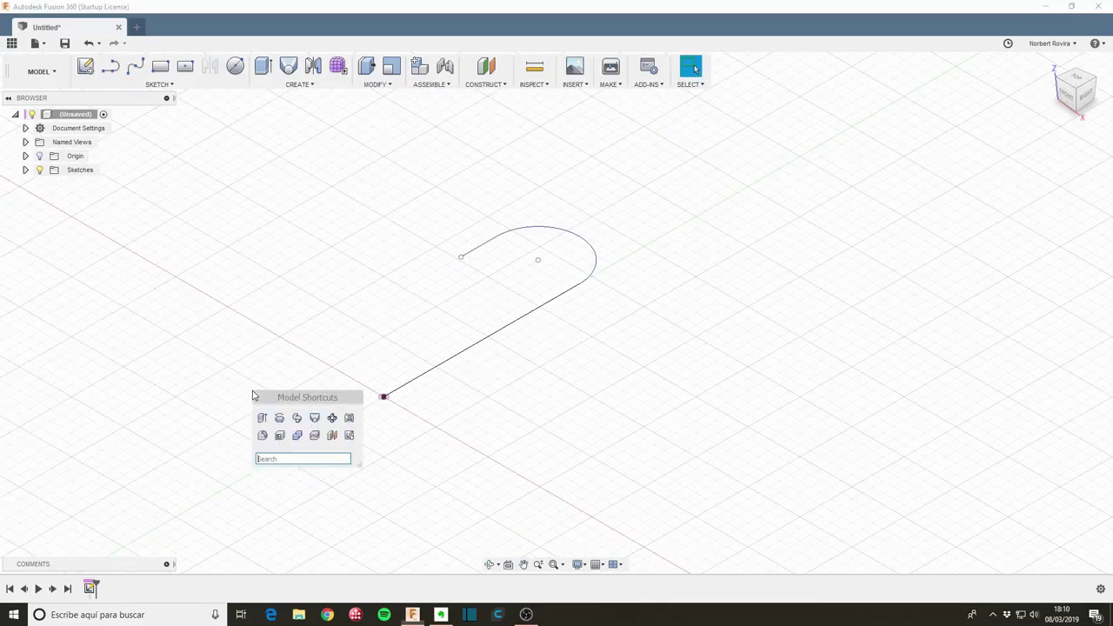
click(350, 418)
click(410, 391)
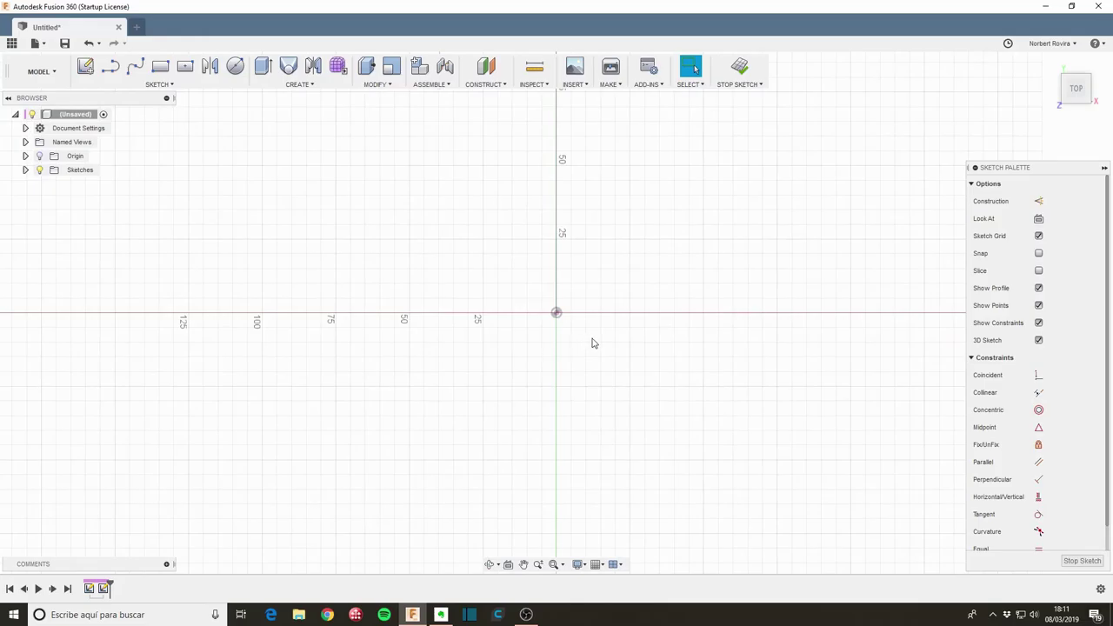
mouse_move(600, 276)
middle_down()
mouse_move(590, 319)
mouse_move(604, 313)
middle_up()
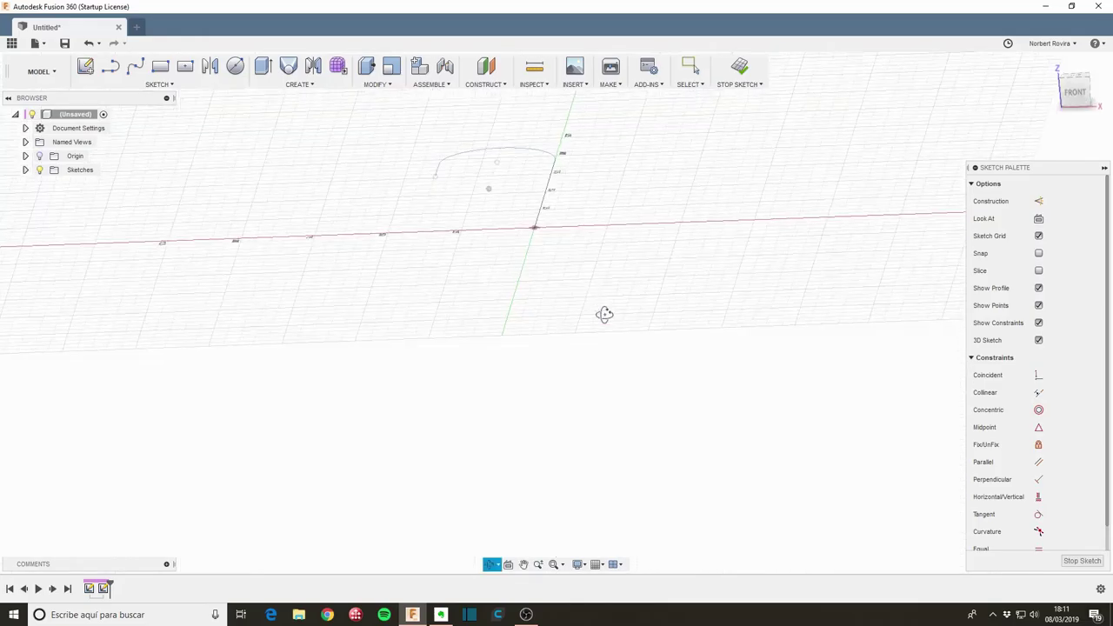
click(1081, 561)
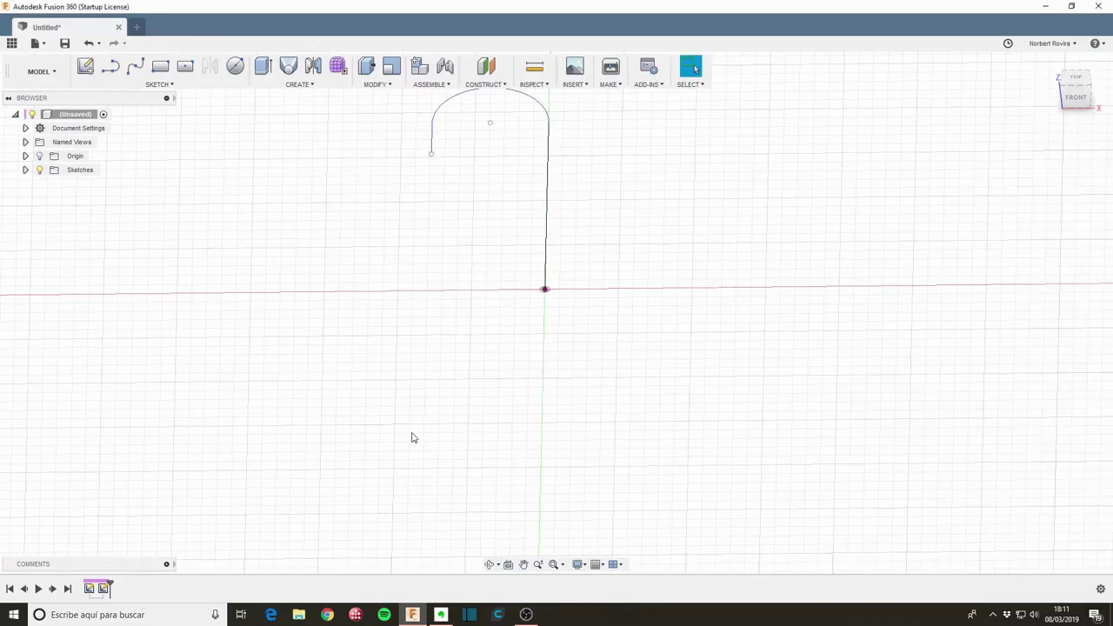
- Delete the empty second sketch from the timeline and start a new sketch
right_click(104, 589)
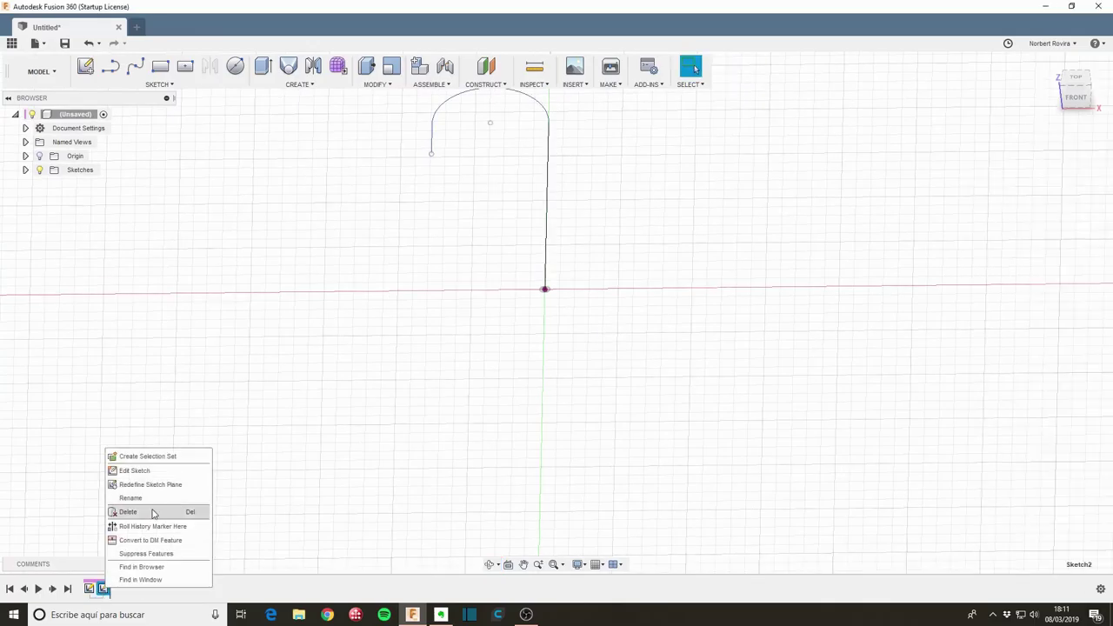
click(151, 512)
key(s)
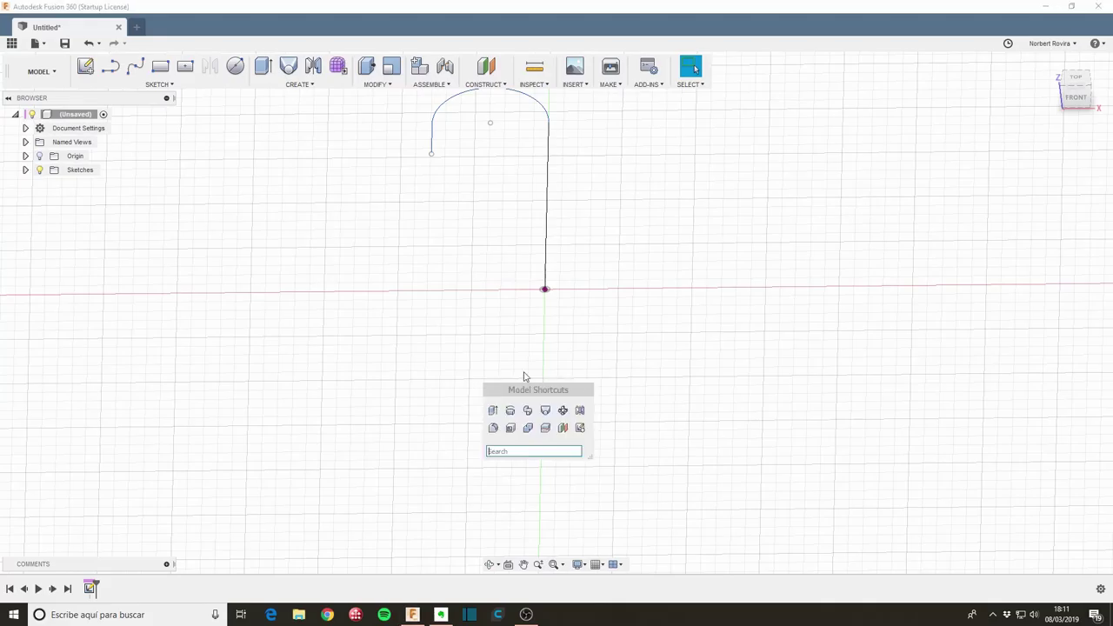
click(580, 433)
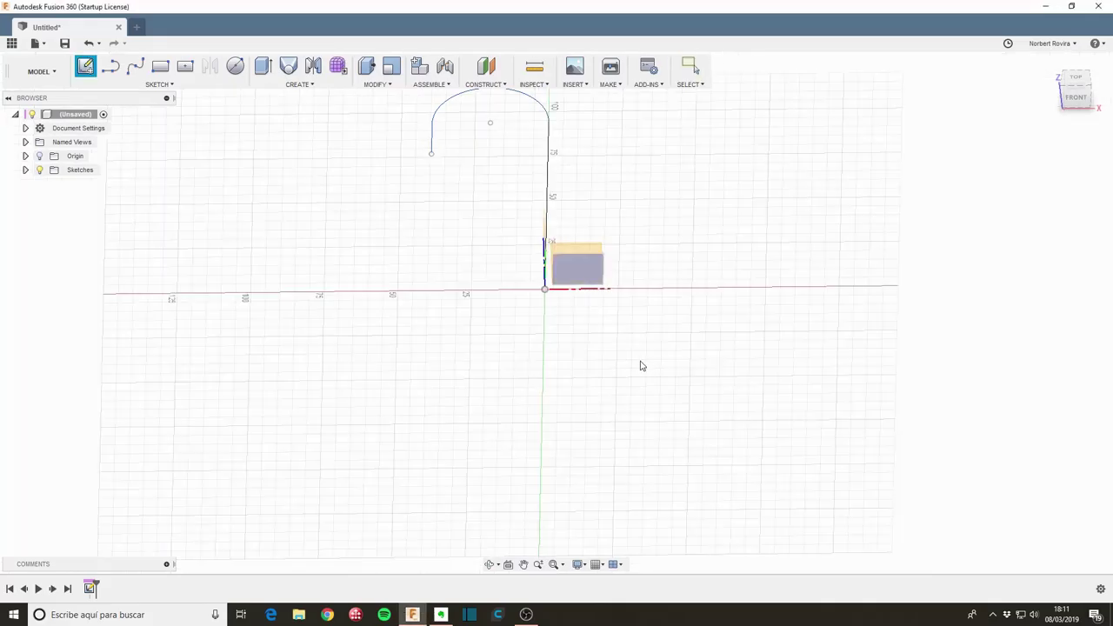
- Place the new sketch on the vertical front plane, discarding an accidental construction circle
mouse_move(644, 383)
shift+middle_down()
mouse_move(606, 360)
mouse_move(522, 264)
shift+middle_up()
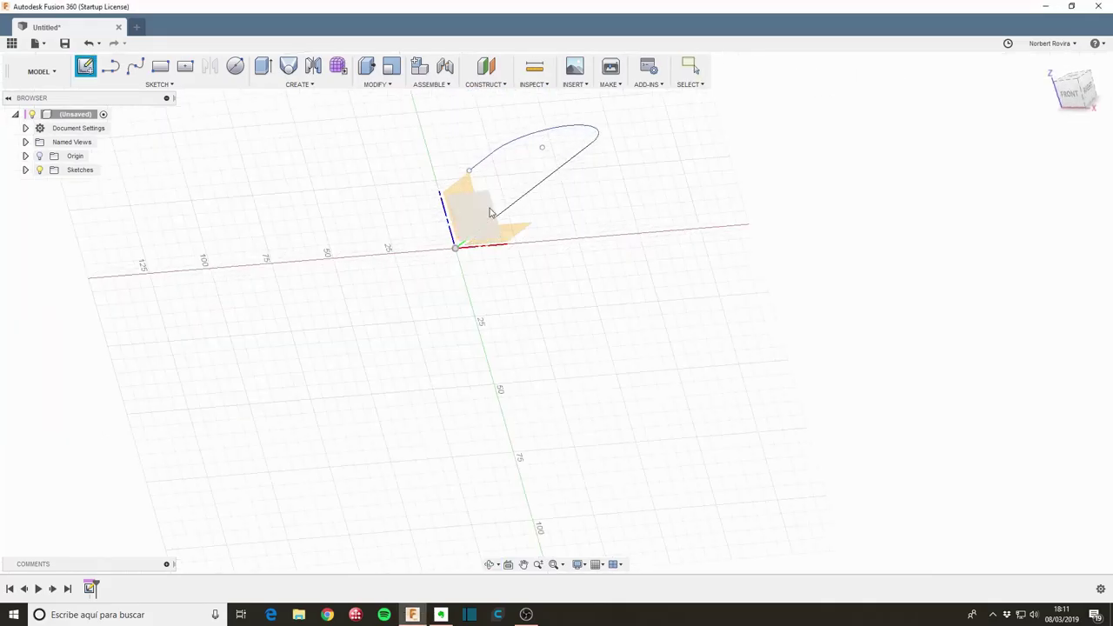
click(511, 231)
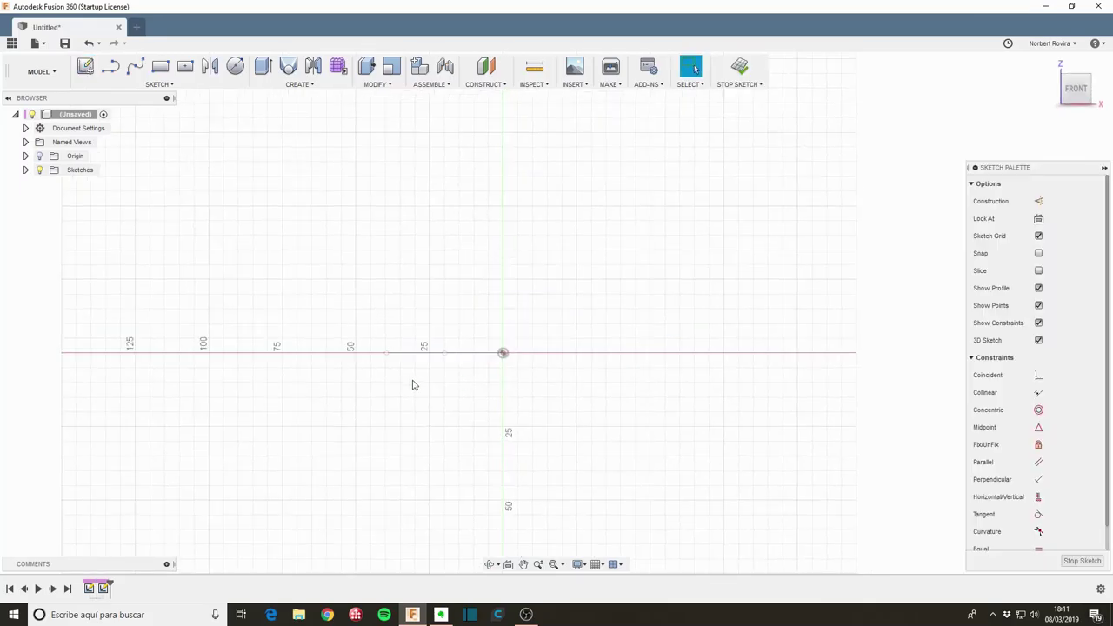
key(x)
key(x)
key(x)
key(c)
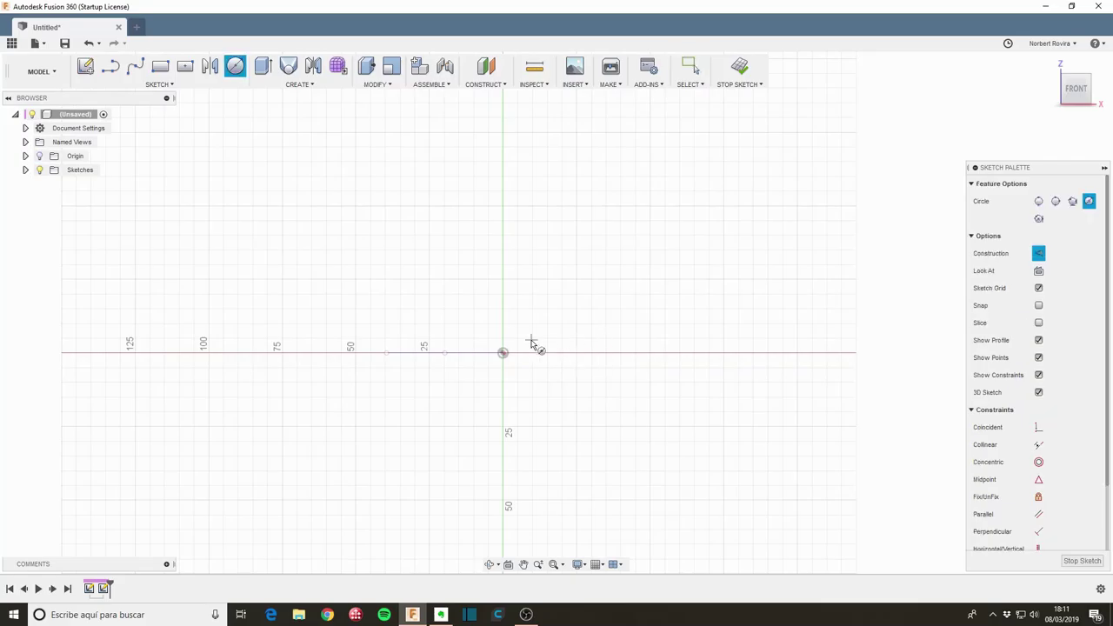
click(510, 341)
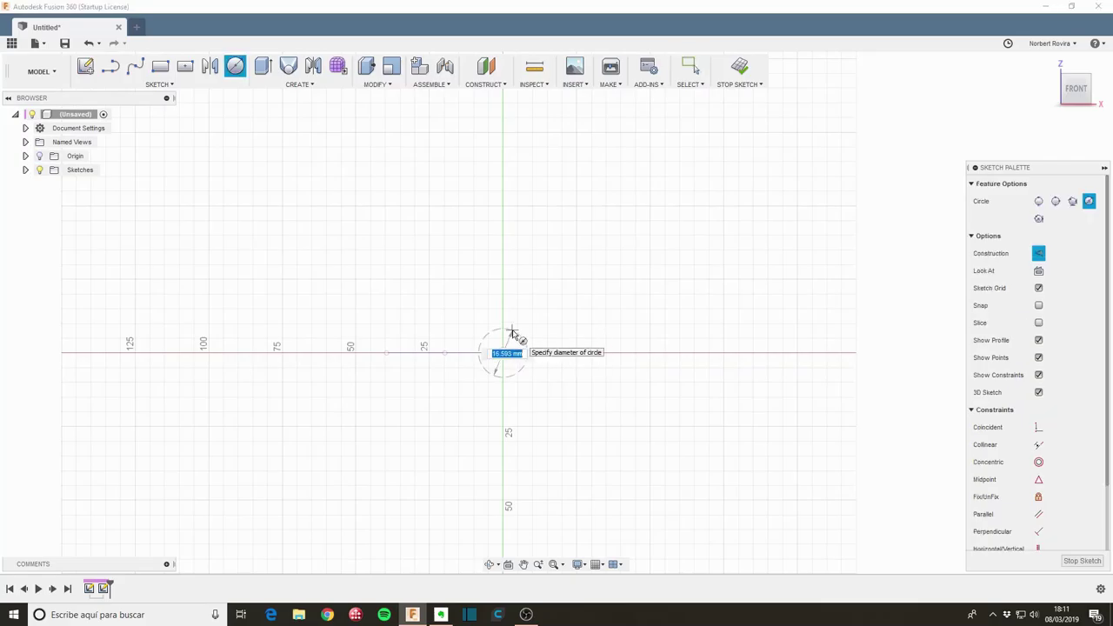
key(Escape)
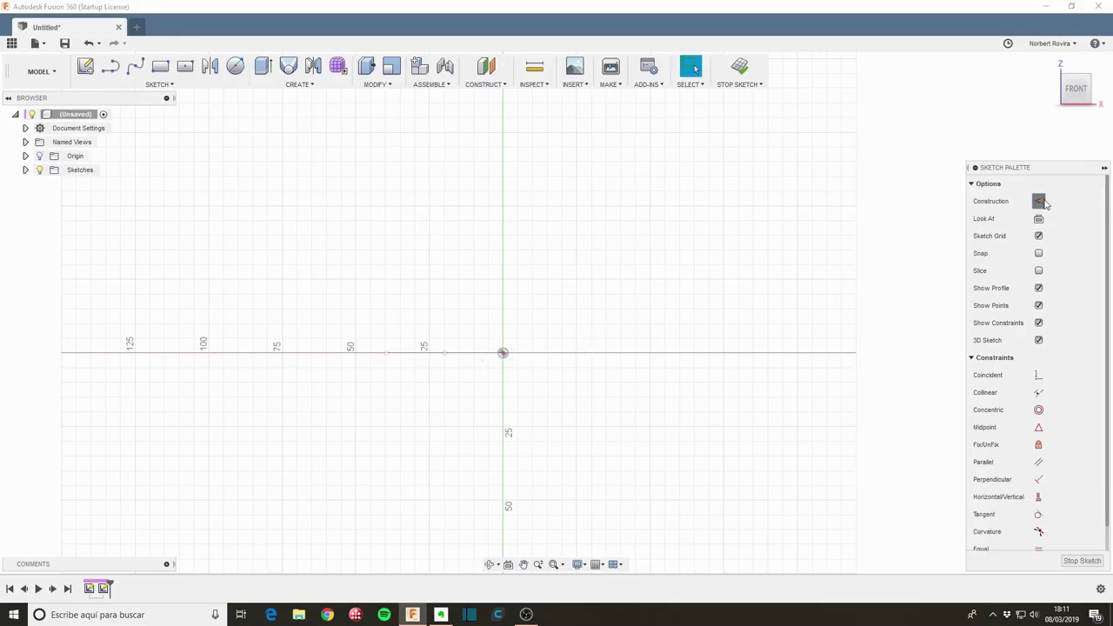
key(x)
- Draw a 5 mm diameter circle centred on the origin and finish the sketch
key(c)
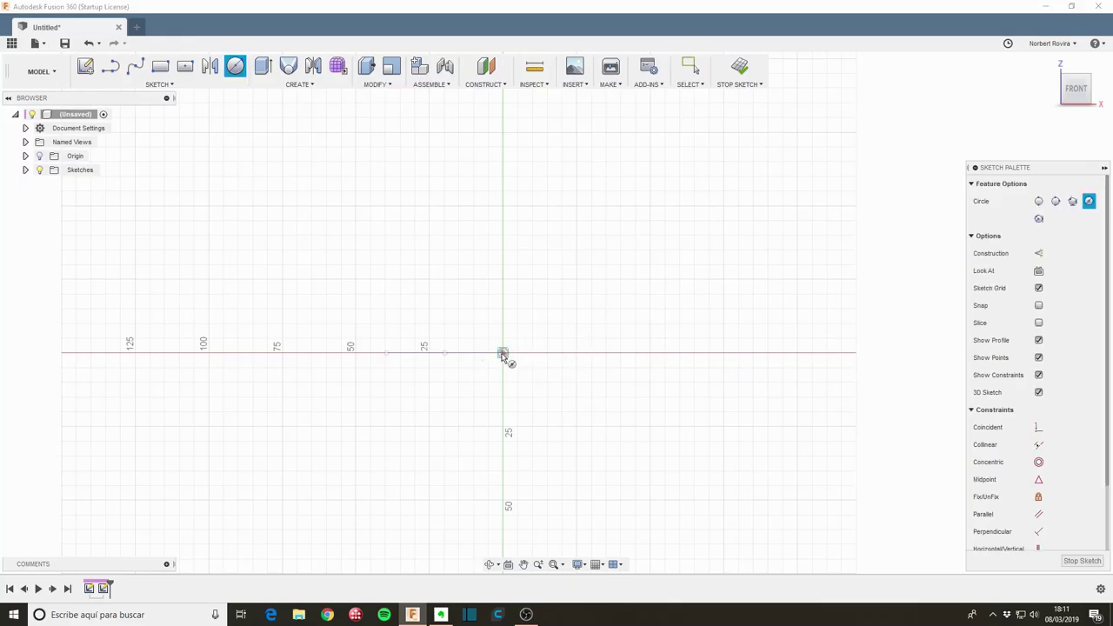
click(503, 352)
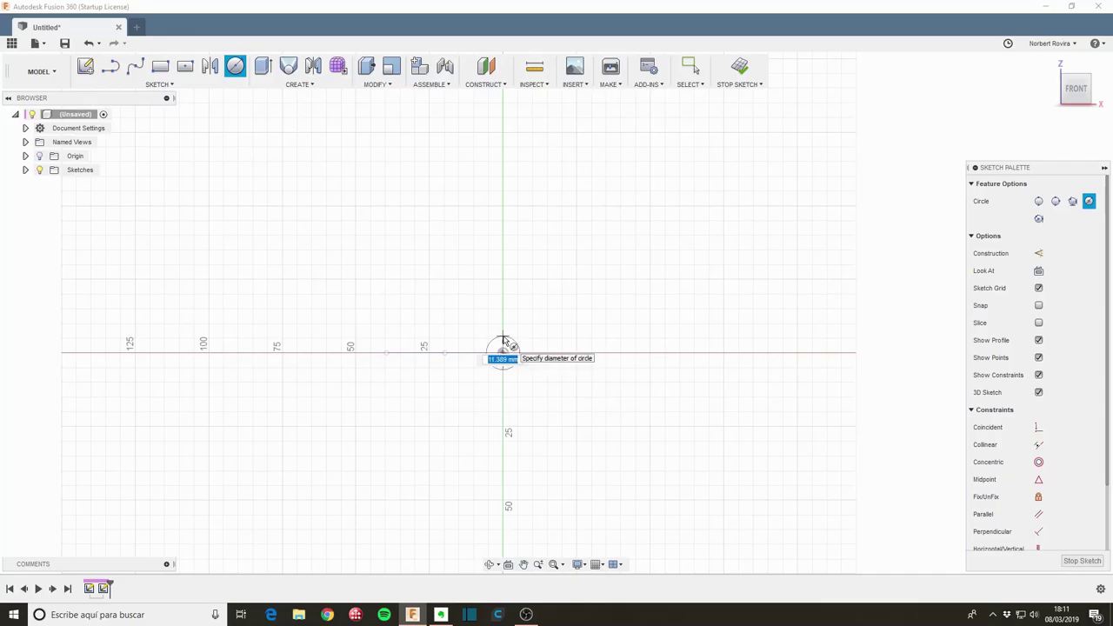
text(5)
key(Return)
key(Escape)
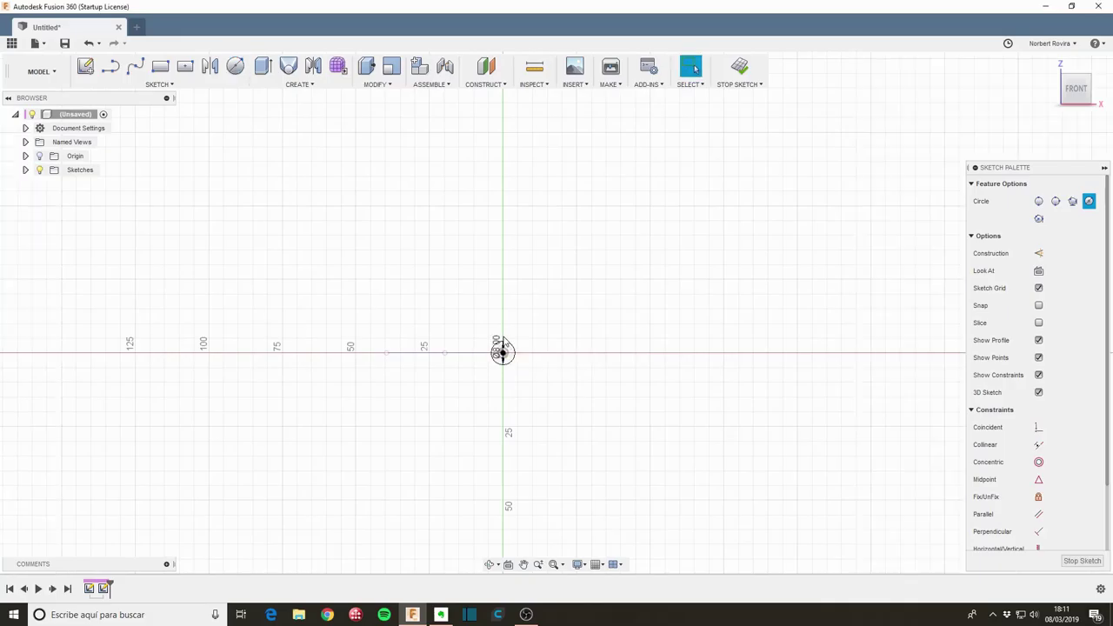
click(1081, 560)
- Sweep the 5 mm circle profile along the hooked path curve into a solid tube
middle_drag(529, 266, 574, 354)
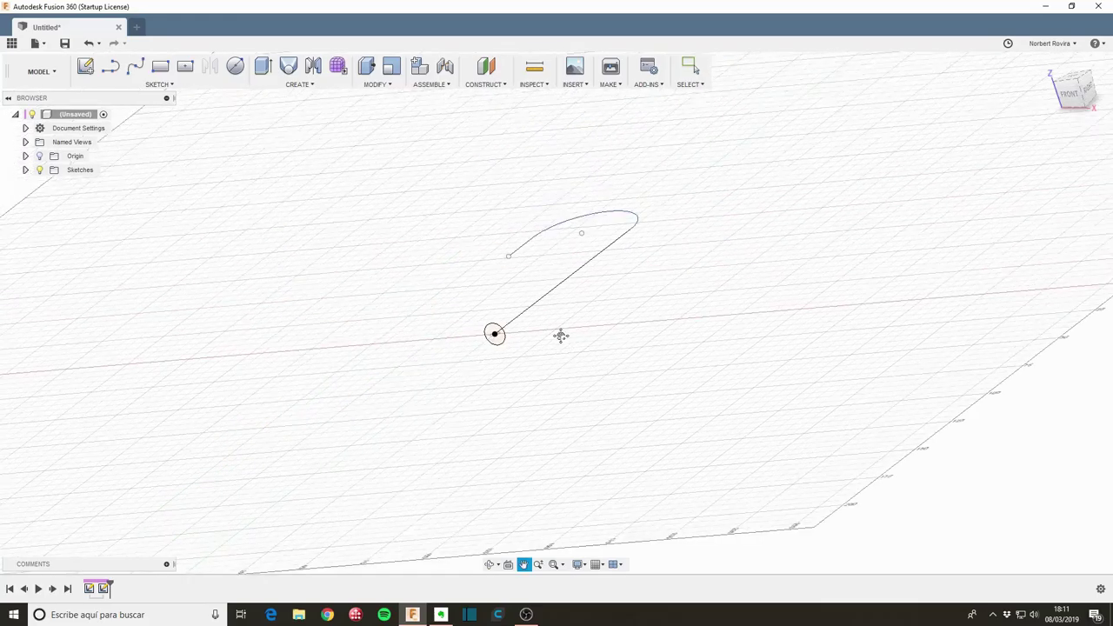
key(s)
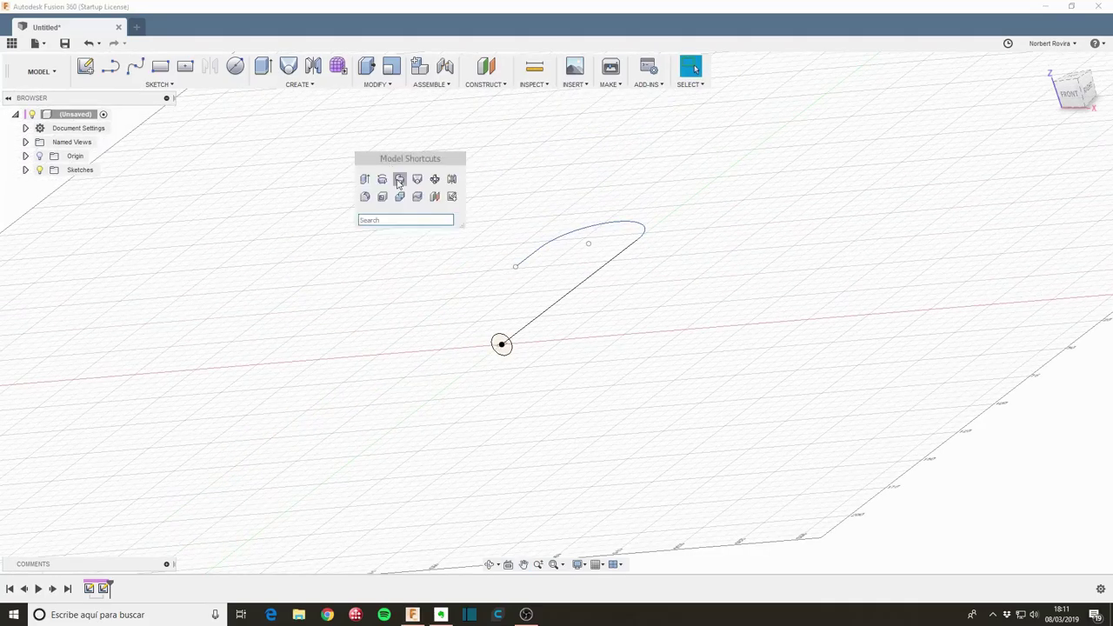
click(401, 181)
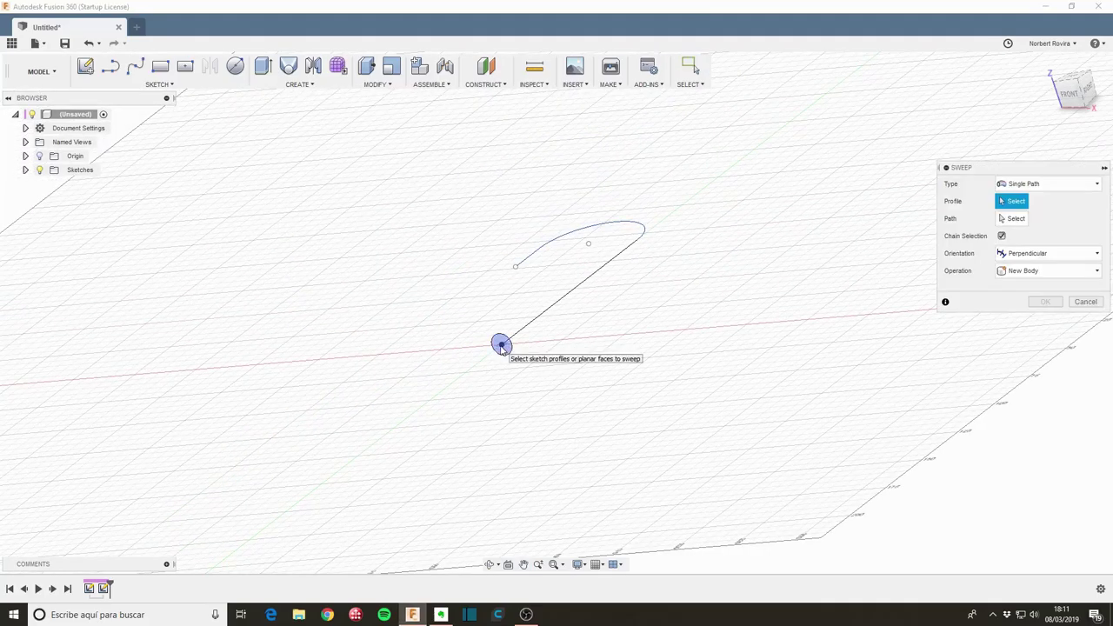
click(502, 344)
click(958, 224)
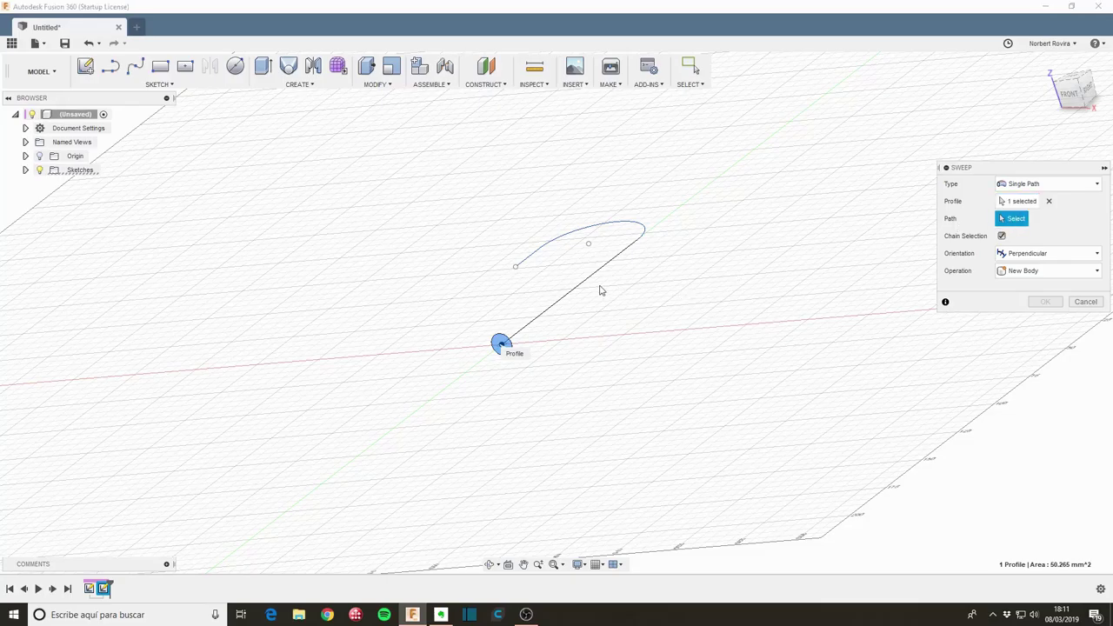
drag(1063, 167, 872, 196)
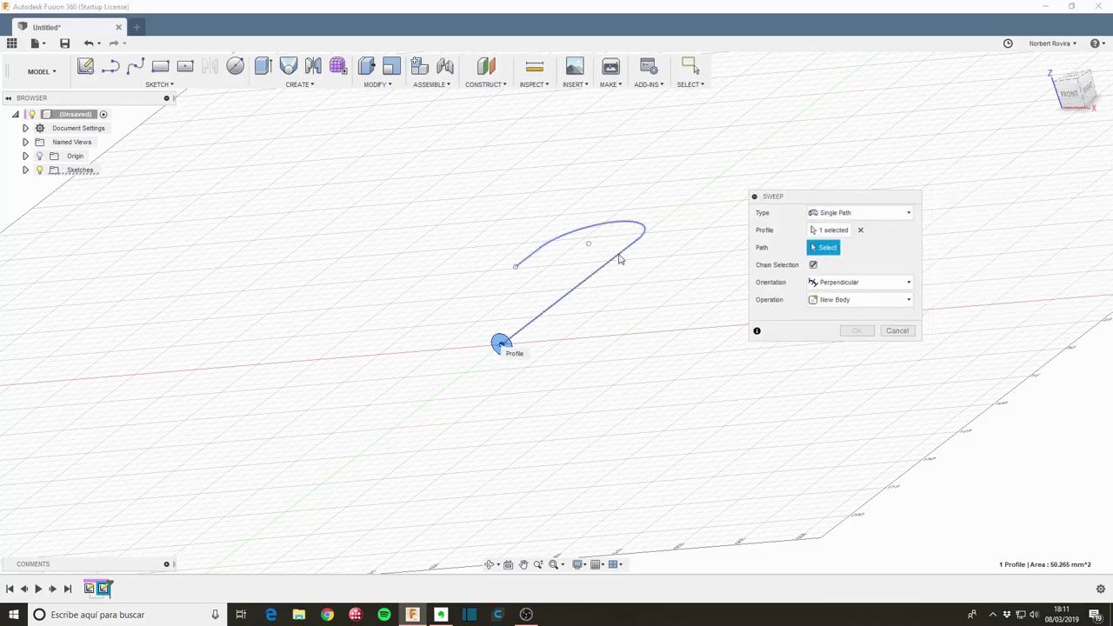
click(620, 258)
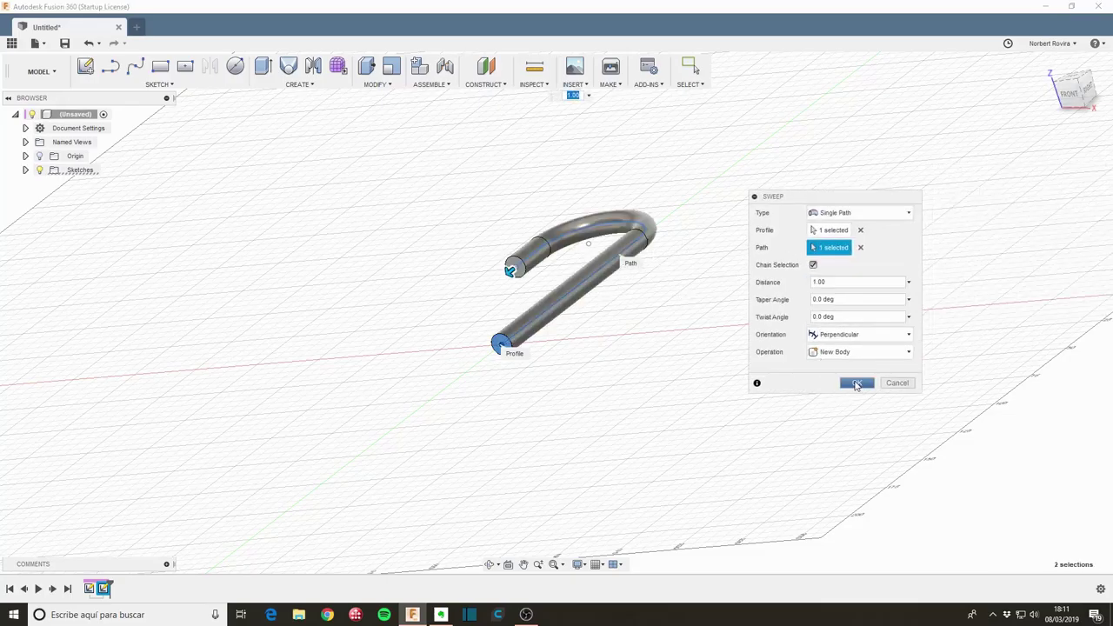
click(856, 382)
- Fillet the upper and lower tube end edges with a 3 mm radius
key(f)
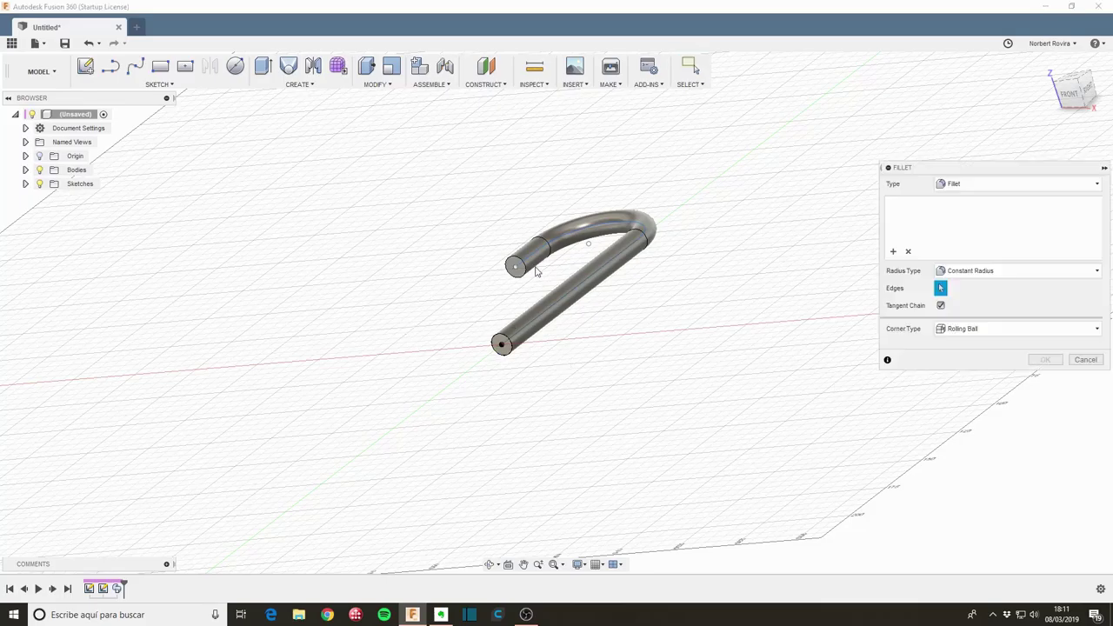
click(526, 267)
click(514, 346)
text(3)
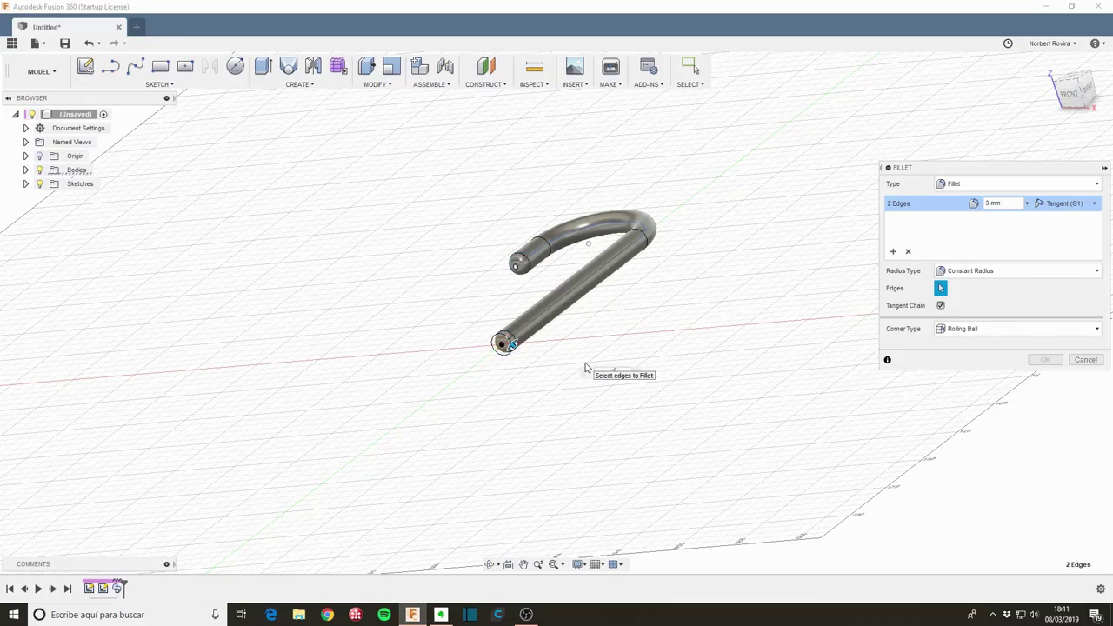
mouse_move(585, 367)
shift+middle_down()
mouse_move(524, 305)
mouse_move(529, 325)
shift+middle_up()
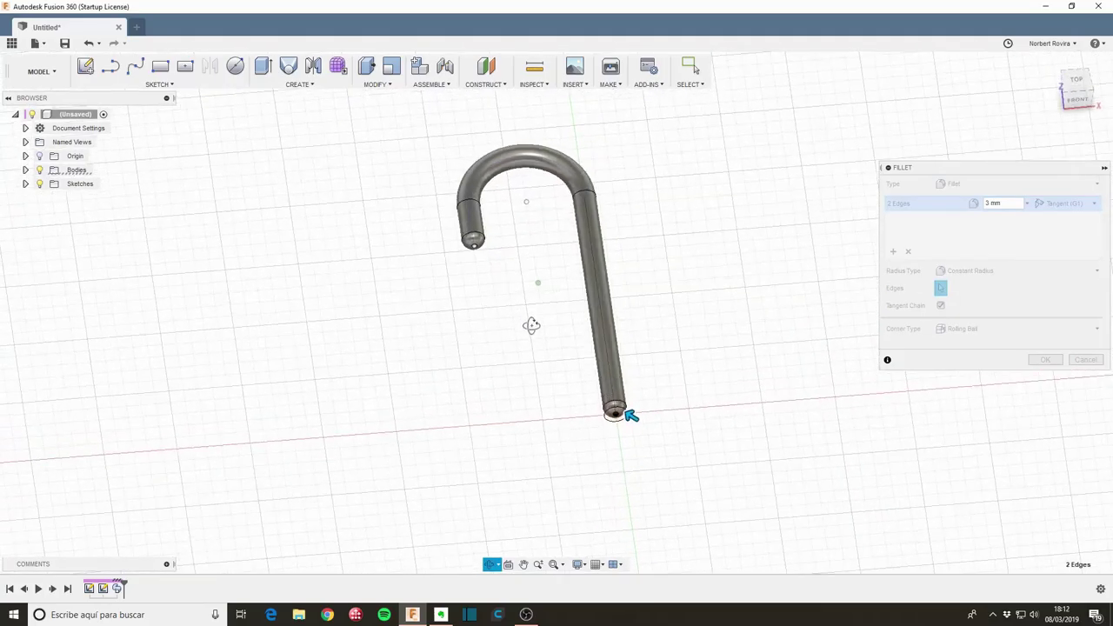
click(1046, 360)
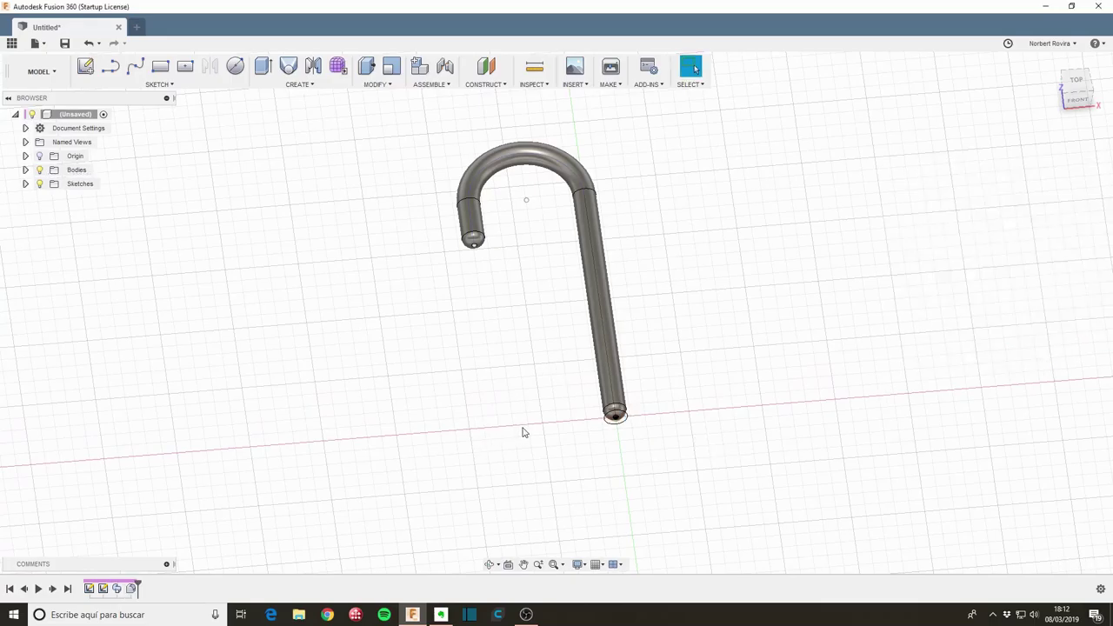
double_click(103, 589)
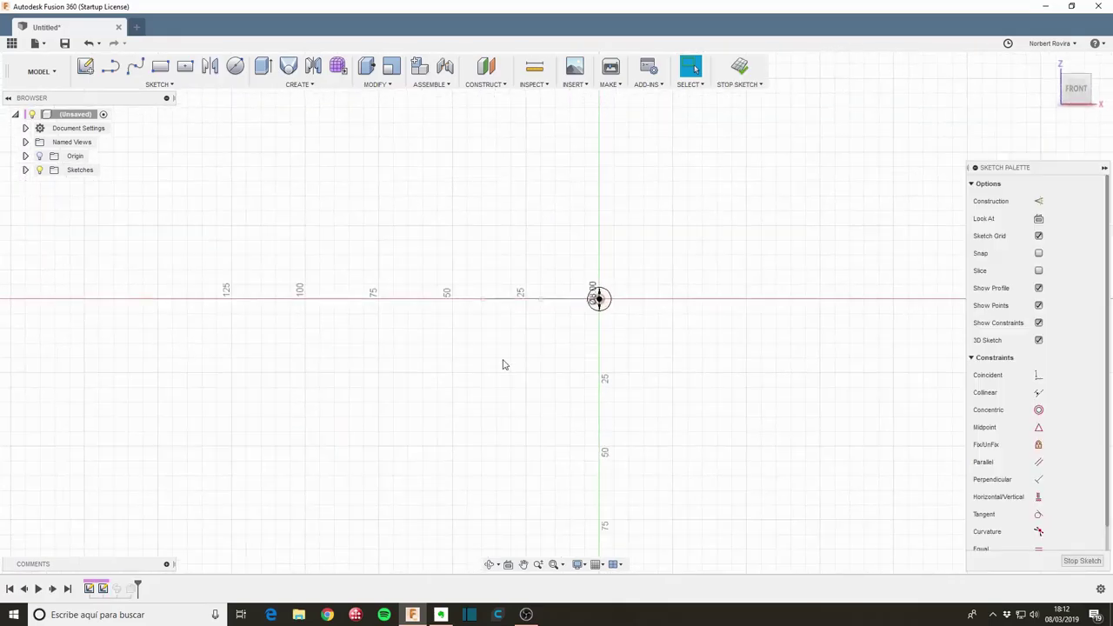
- Draw a horizontal line straight across the profile circle and finish the sketch
key(l)
scroll(575, 318, up, 2)
scroll(575, 318, up, 2)
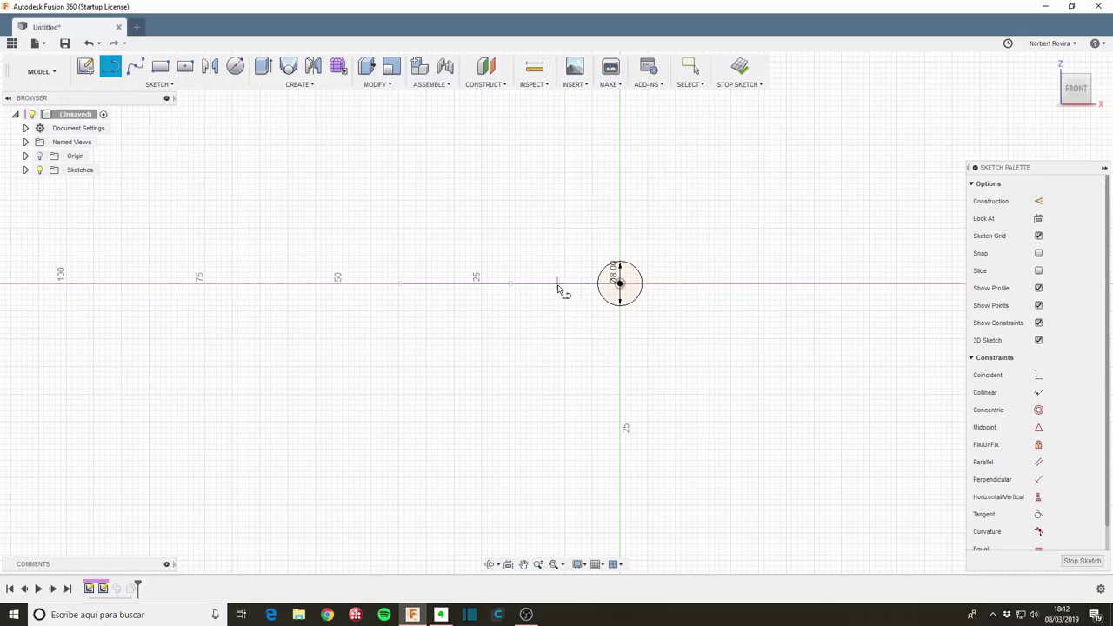
click(557, 283)
click(672, 283)
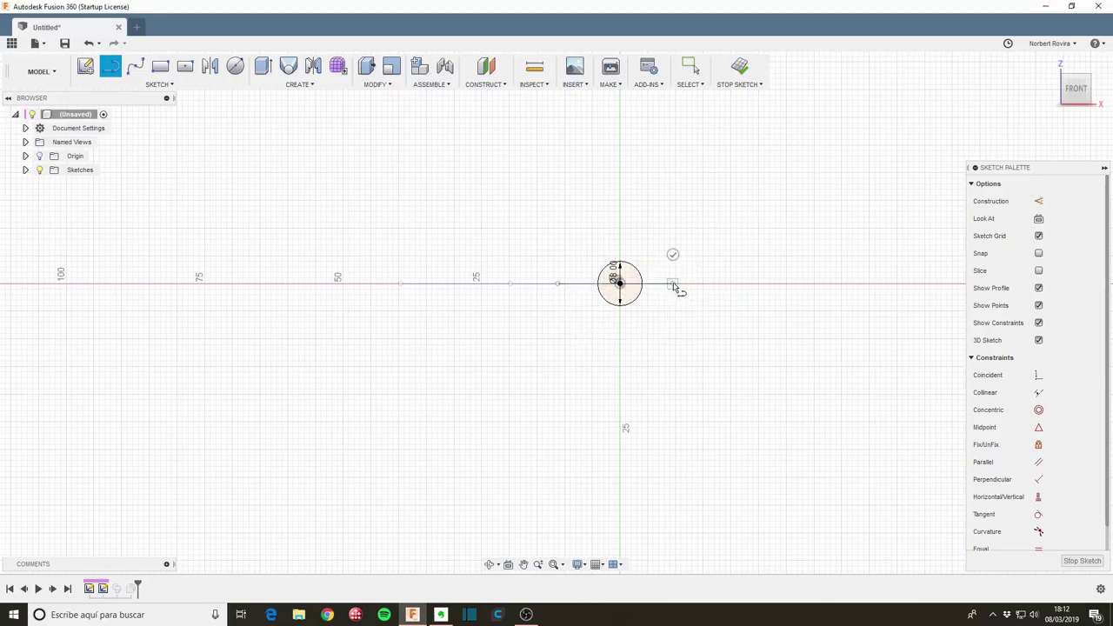
click(672, 254)
key(Escape)
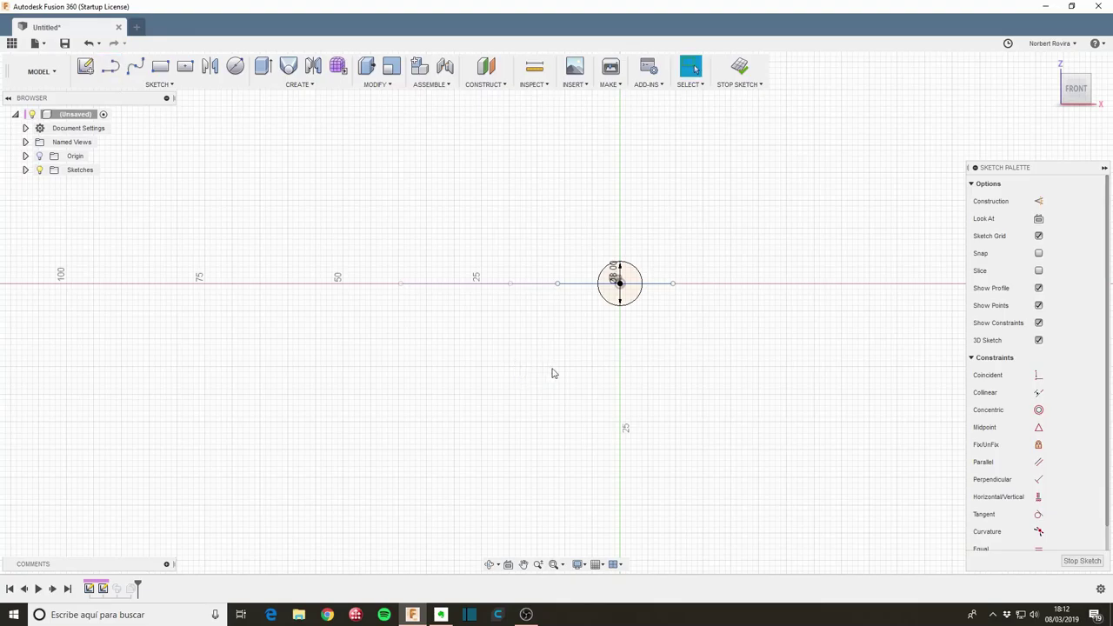
click(1083, 561)
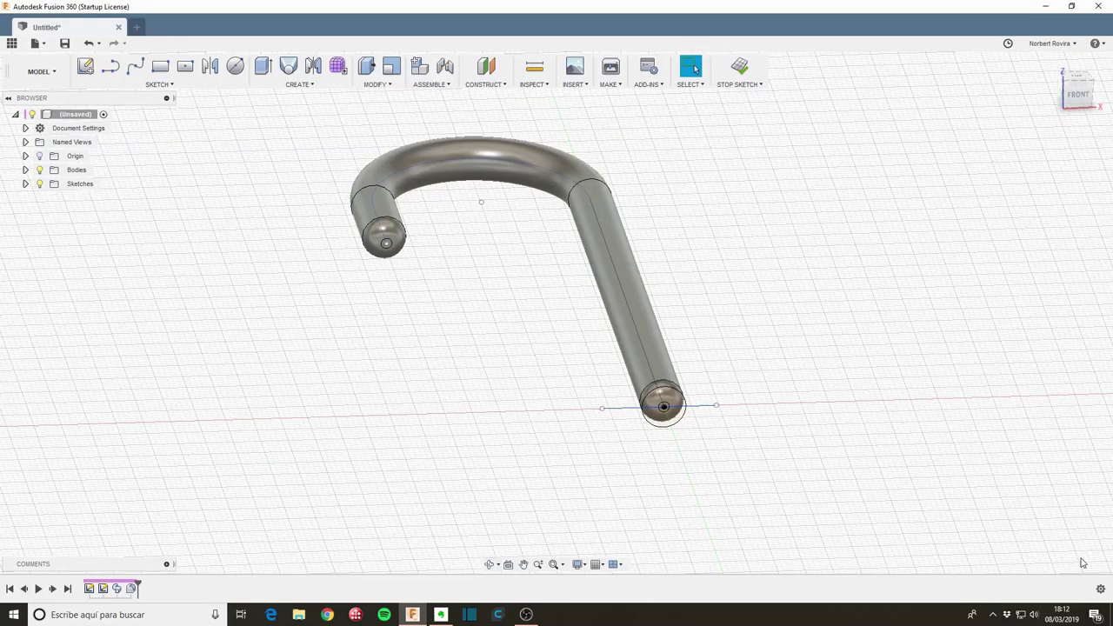
- Switch to the Patch workspace
click(40, 71)
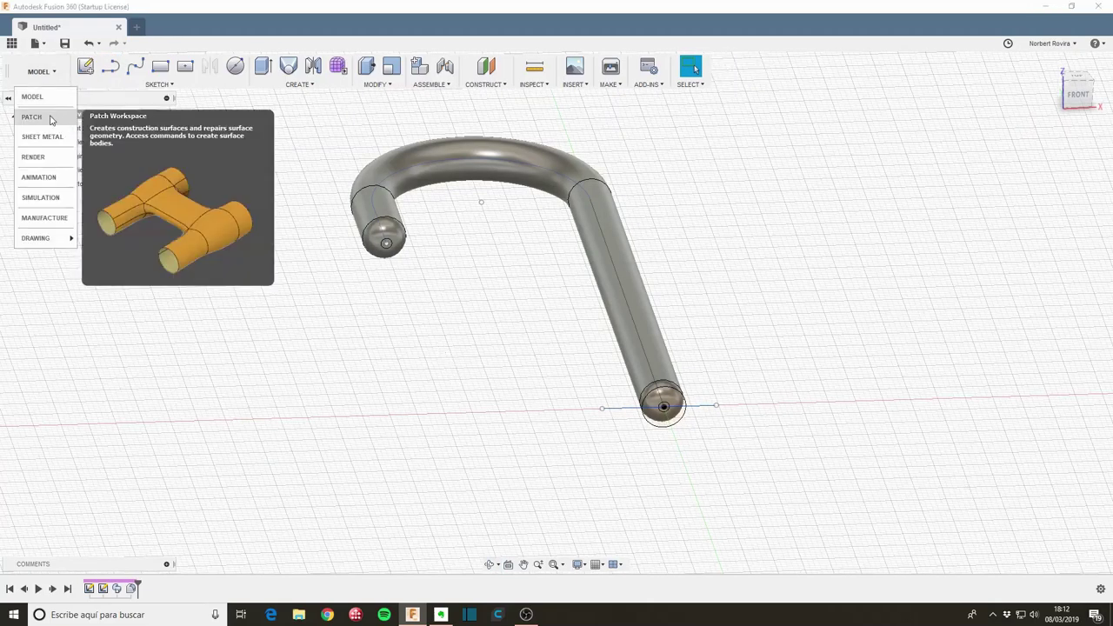
click(50, 117)
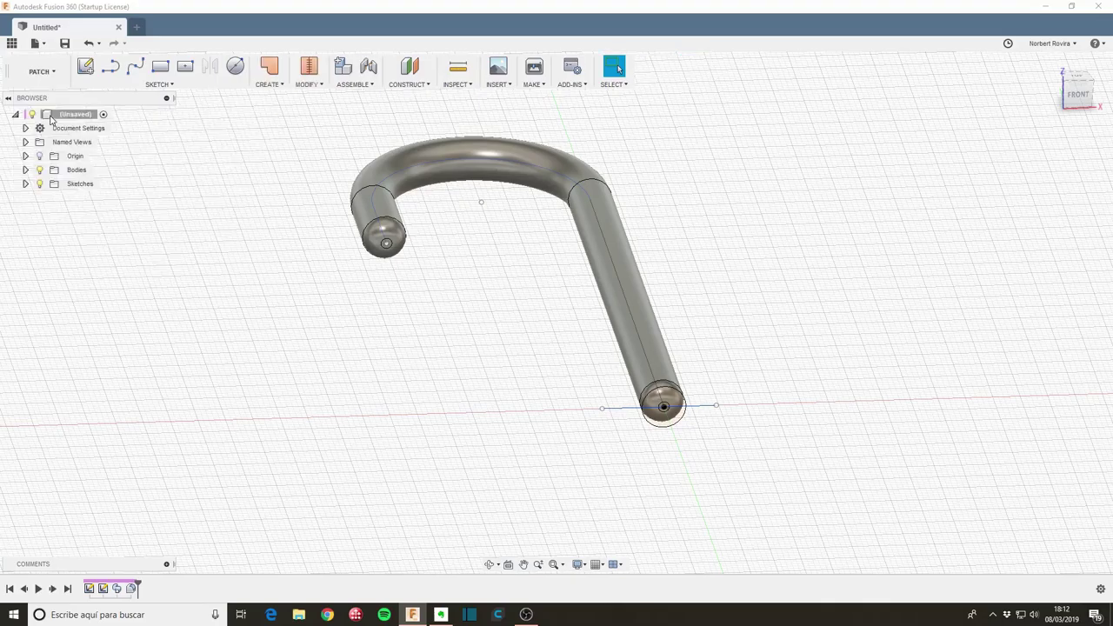
click(275, 84)
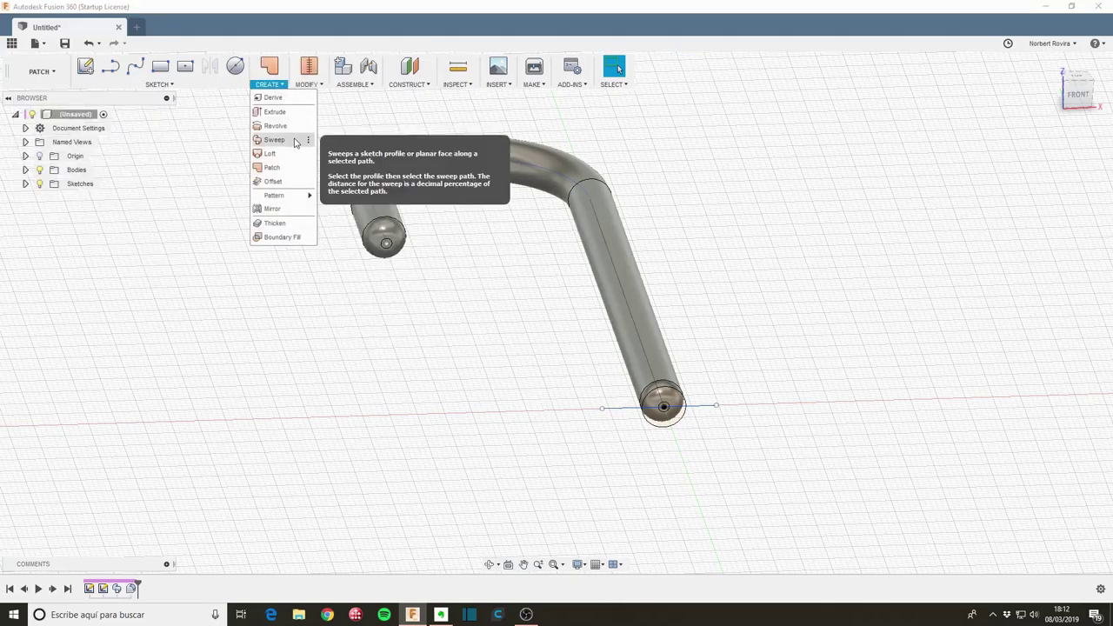
- Surface-sweep the new line along the cane curve with a 7200° twist angle
click(295, 142)
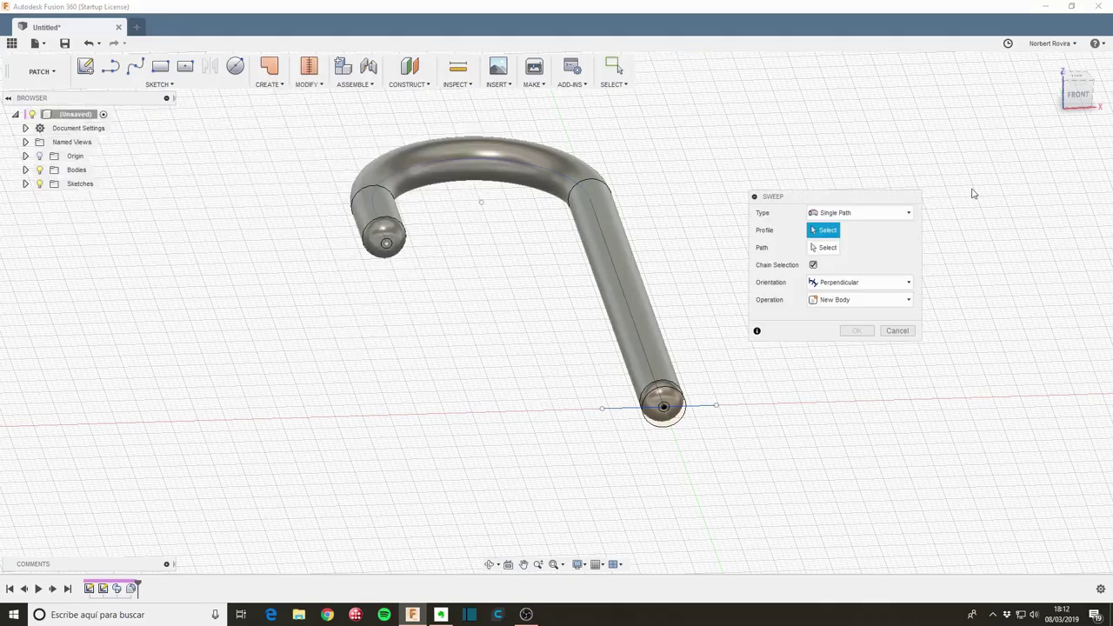
click(700, 408)
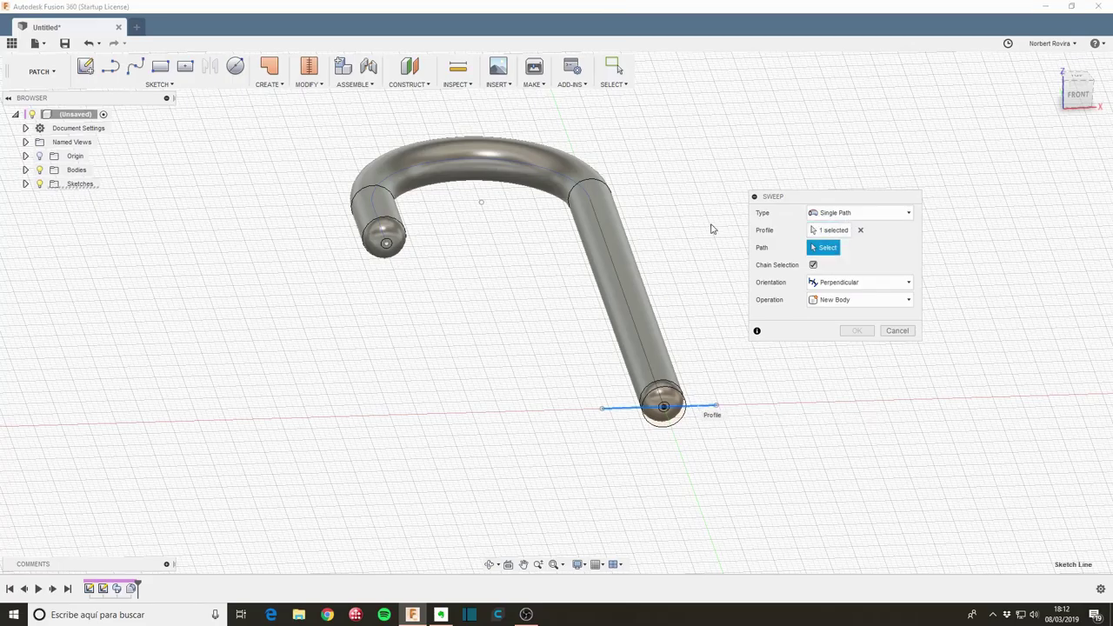
click(623, 291)
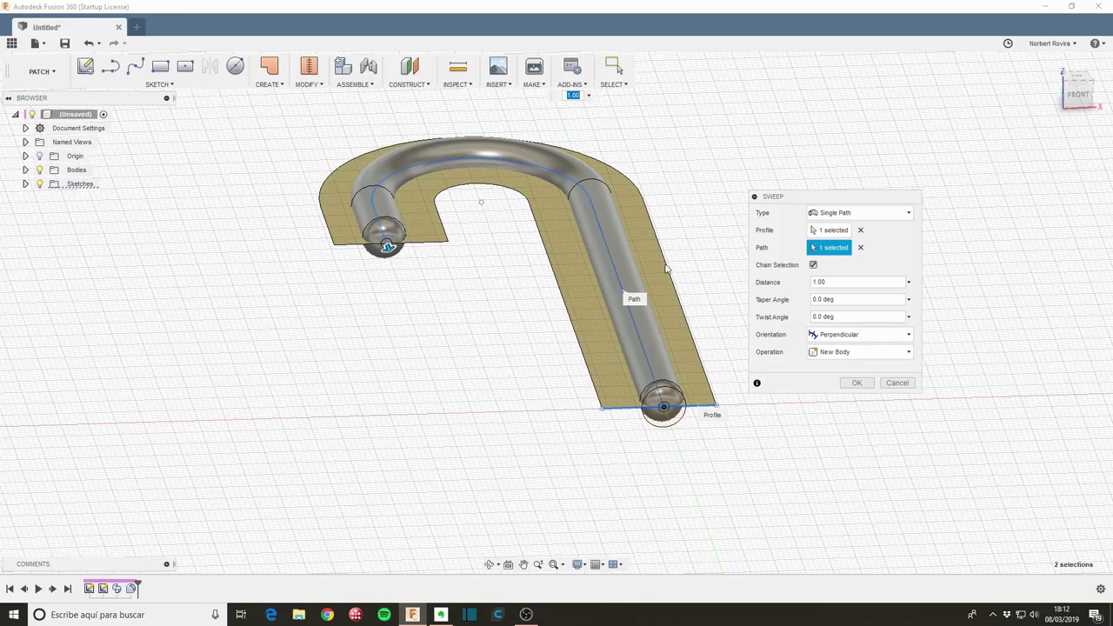
click(824, 316)
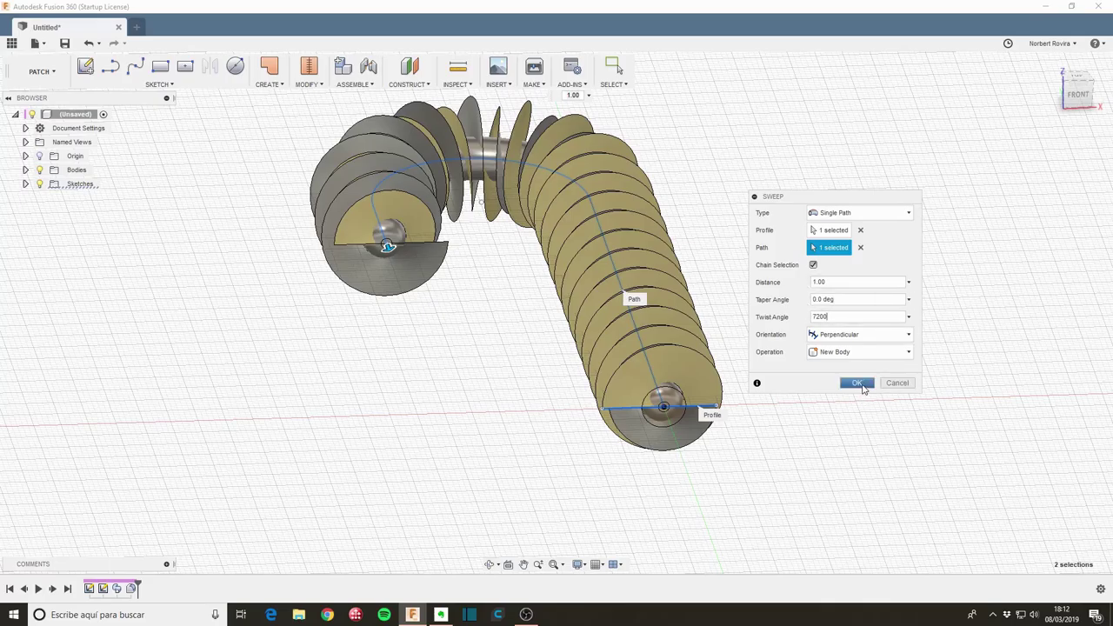
click(857, 383)
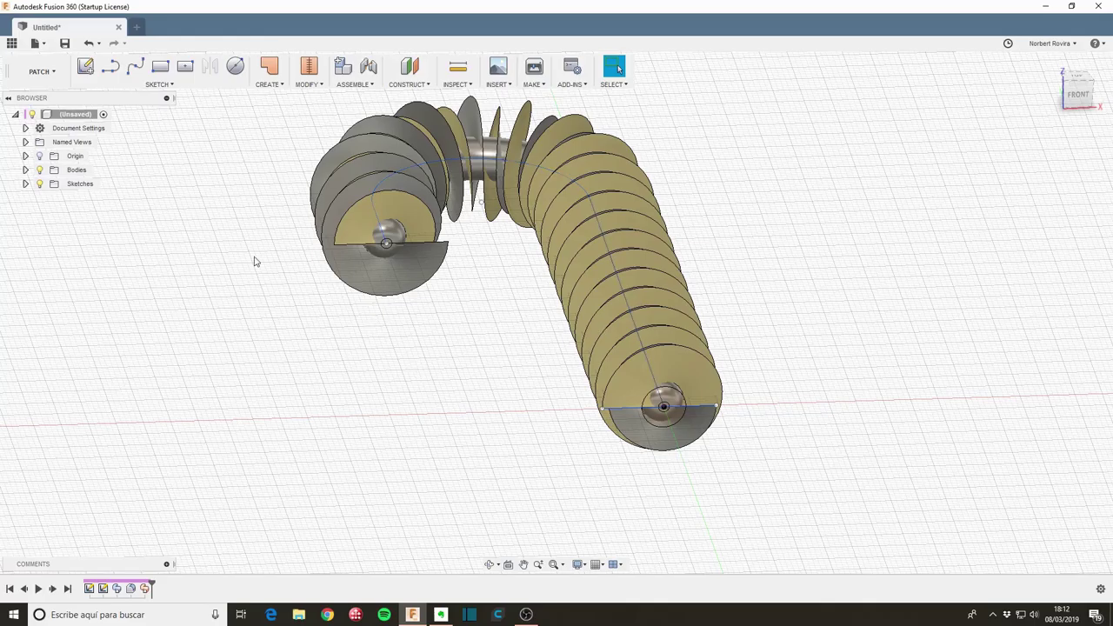
- Back in the Model workspace, split the tube body using spiral surface Body2 as the tool
click(40, 72)
click(49, 108)
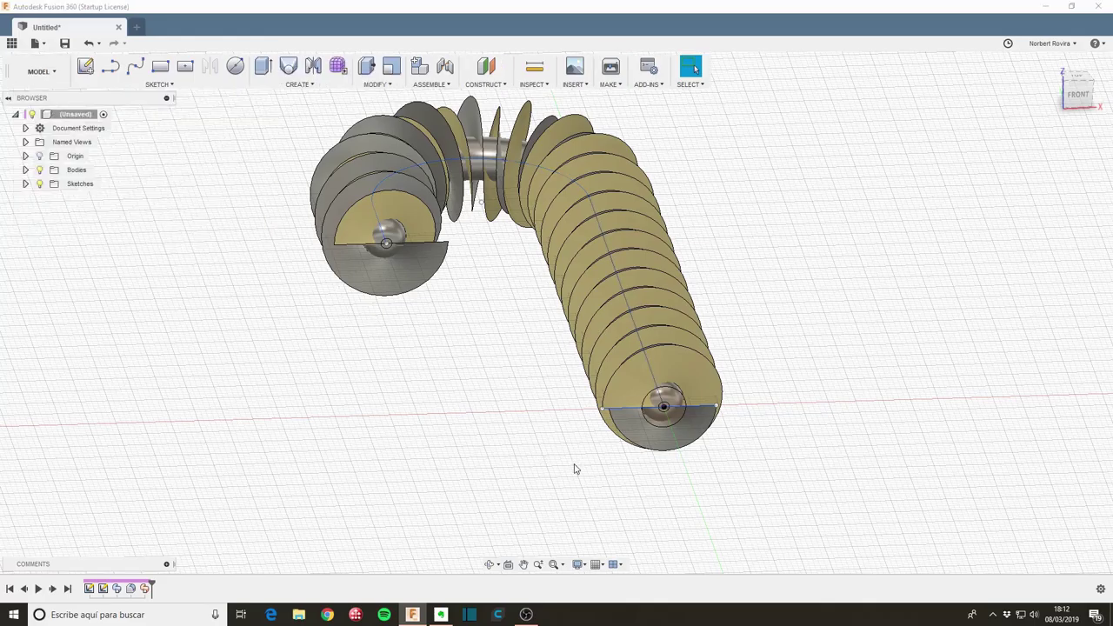
key(s)
click(636, 502)
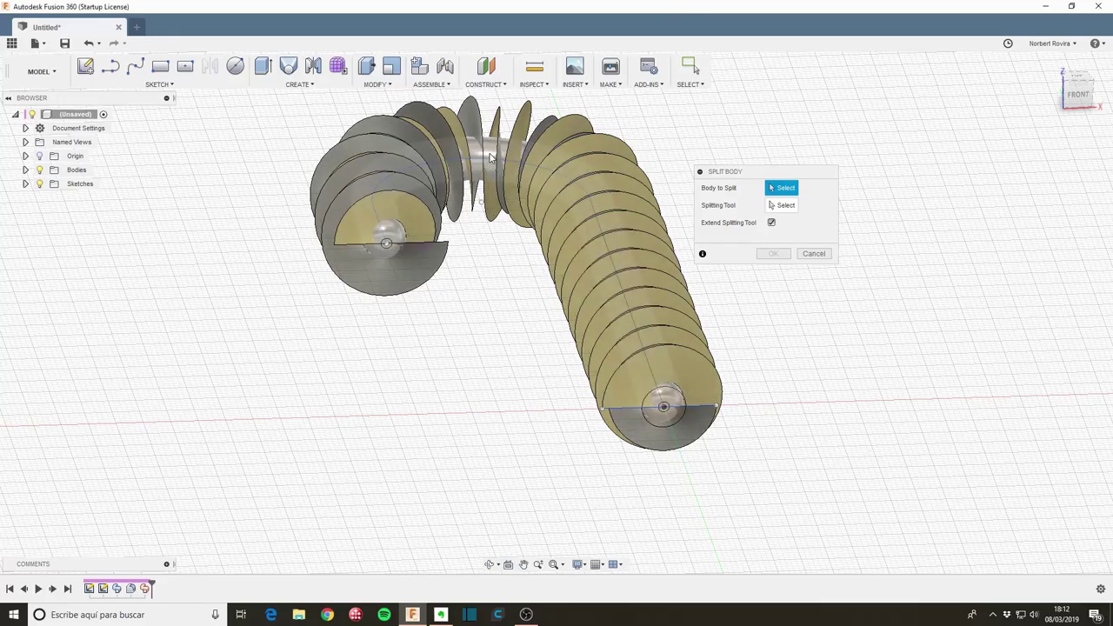
click(490, 157)
click(782, 205)
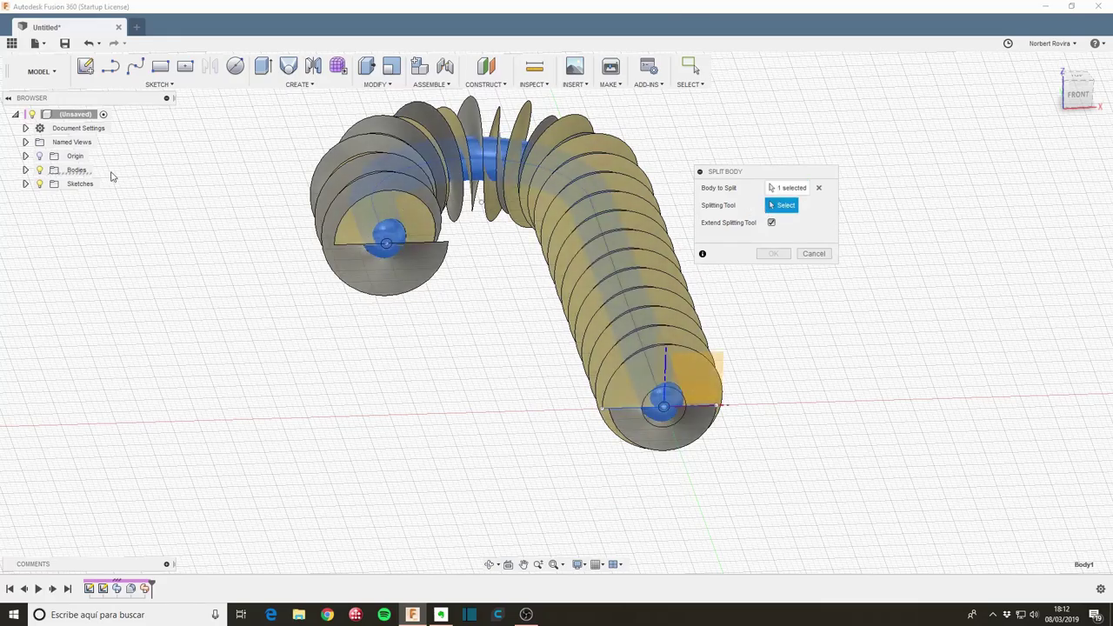
click(25, 169)
click(90, 198)
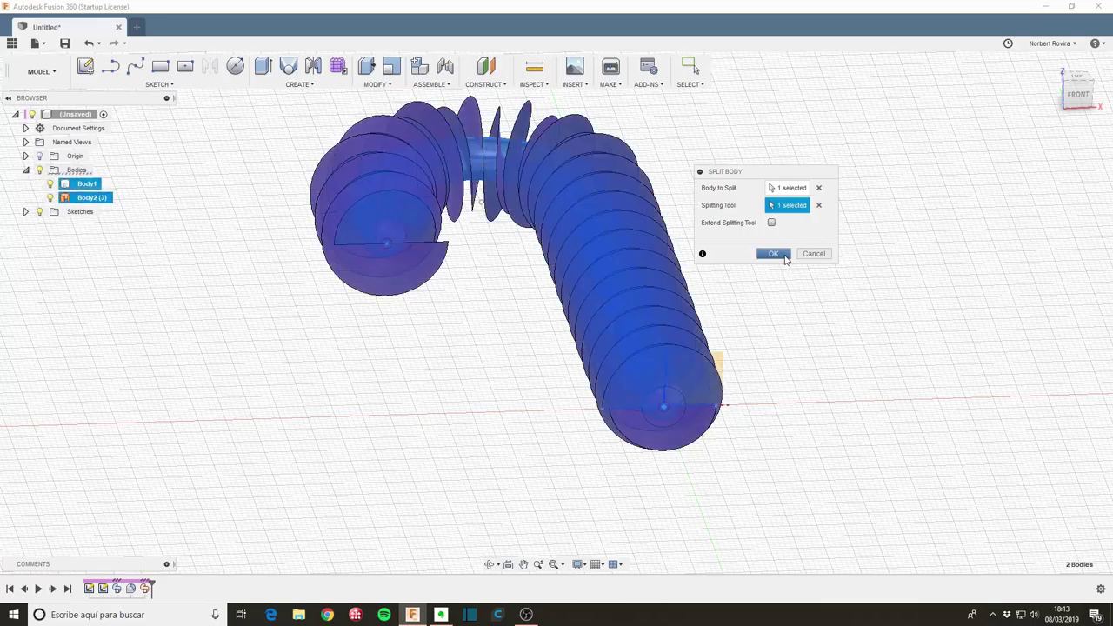
click(773, 254)
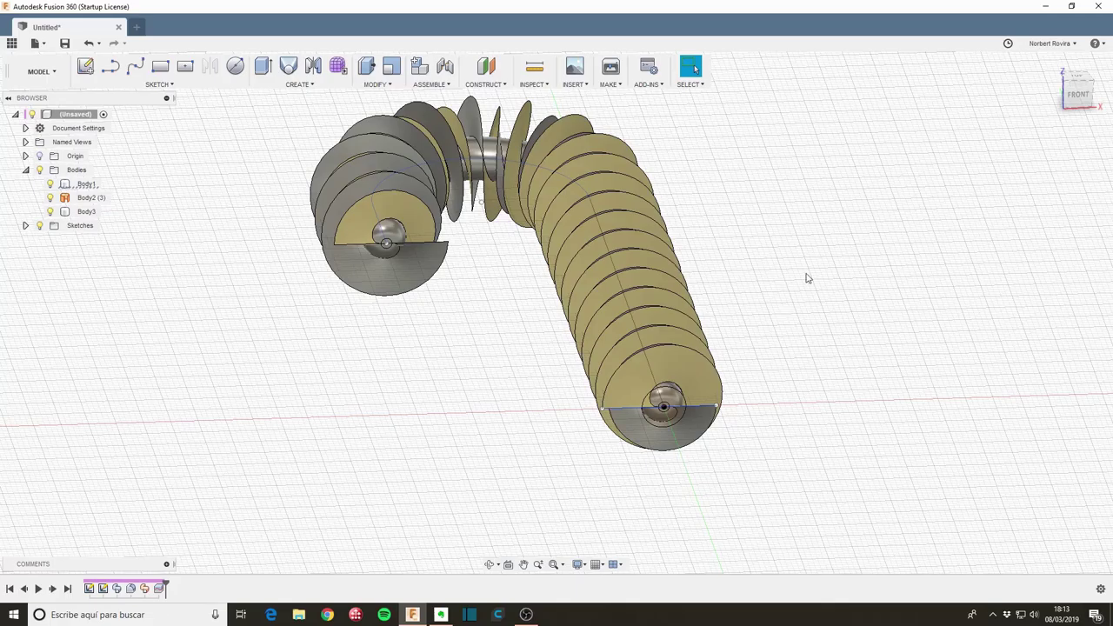
- Hide the spiral surface Body2 and orbit to view the cane from above
click(51, 198)
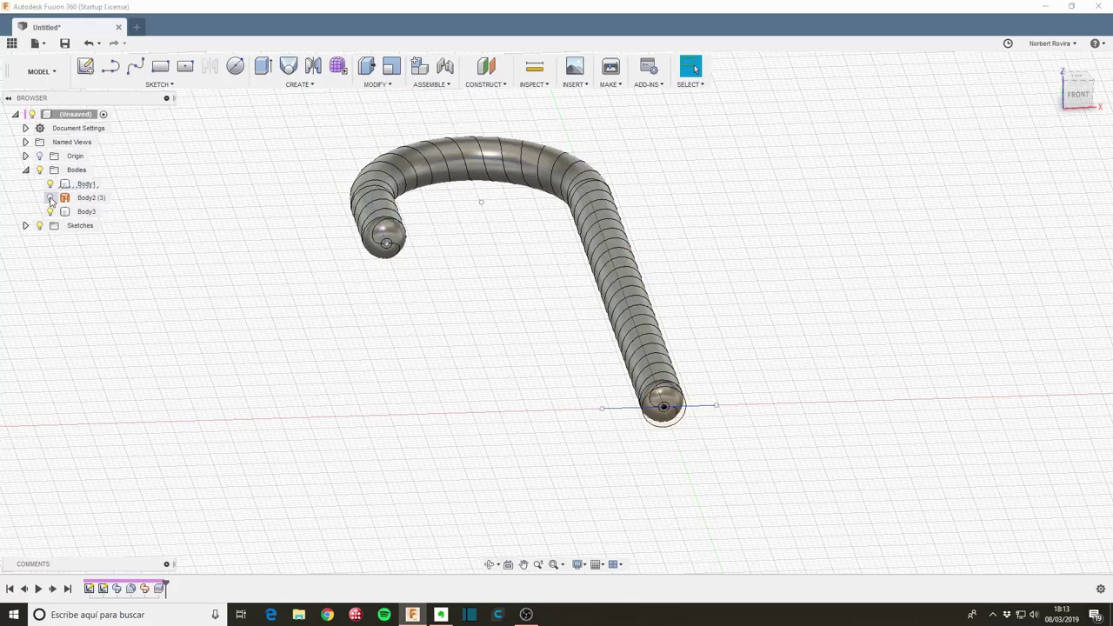
mouse_move(684, 278)
shift+middle_down()
mouse_move(700, 288)
mouse_move(692, 233)
mouse_move(449, 281)
mouse_move(452, 290)
shift+middle_up()
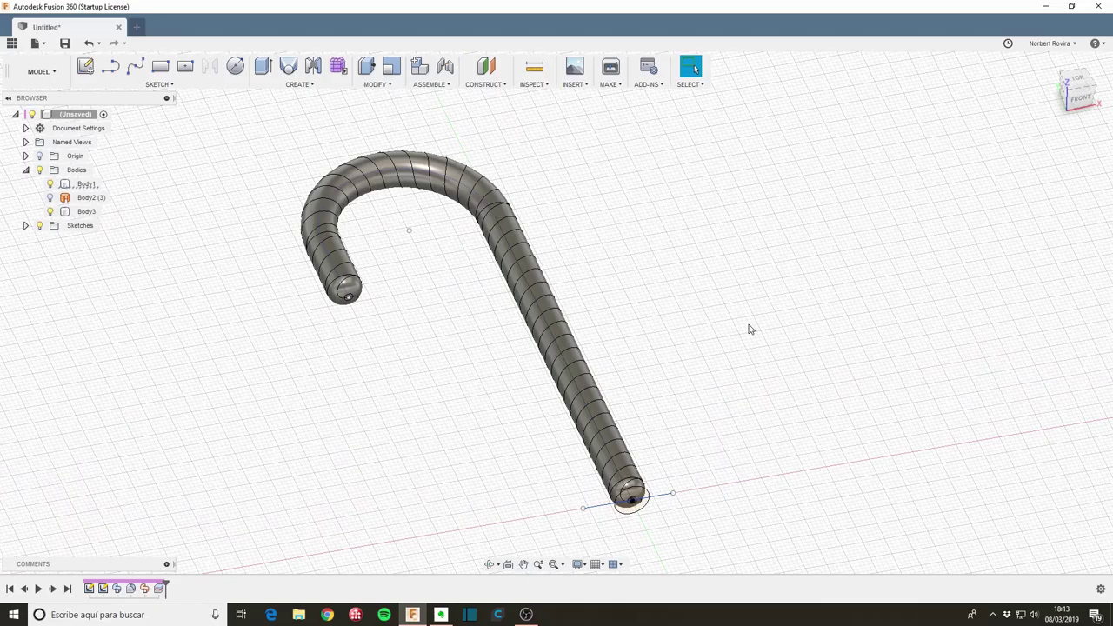
- Apply Paint - Enamel Glossy Red and White to the cane's alternating stripe bodies
key(a)
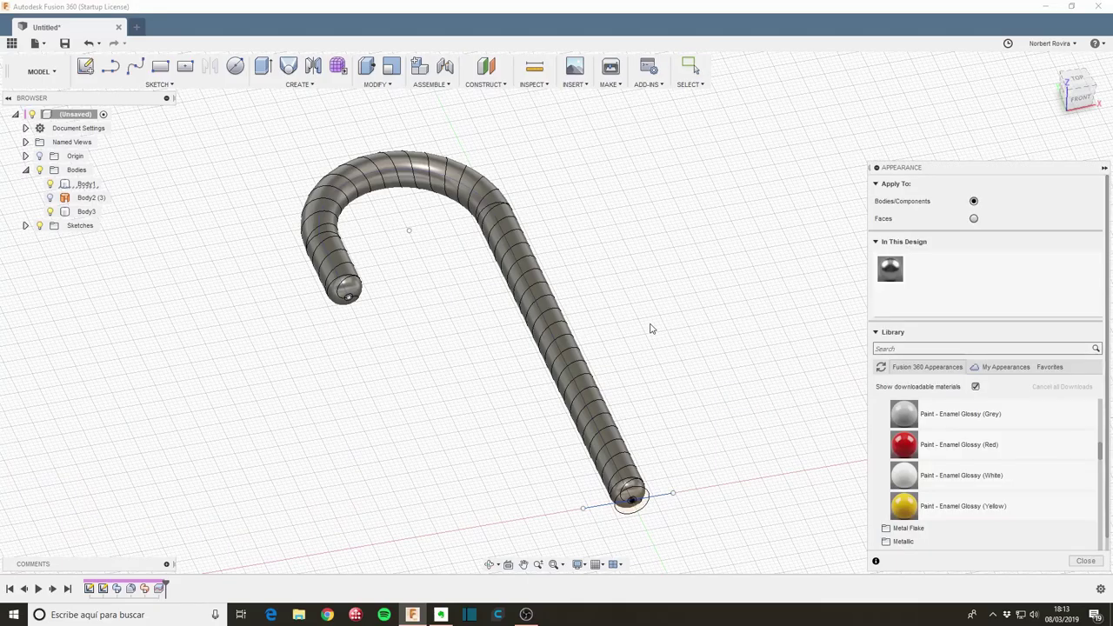
drag(904, 445, 619, 451)
drag(619, 450, 619, 452)
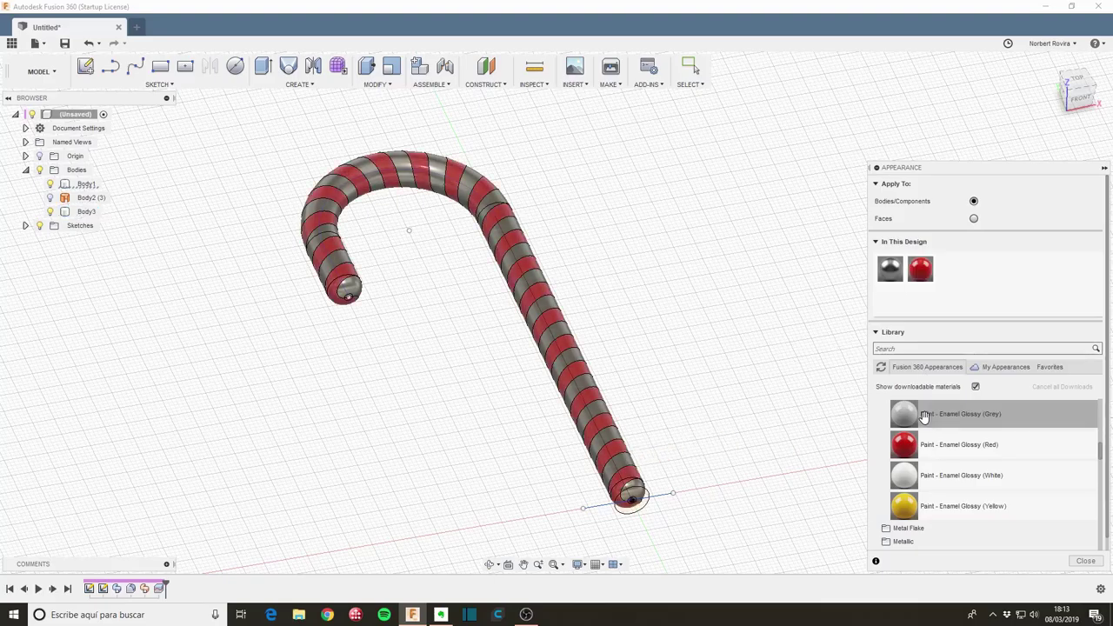
drag(910, 475, 610, 430)
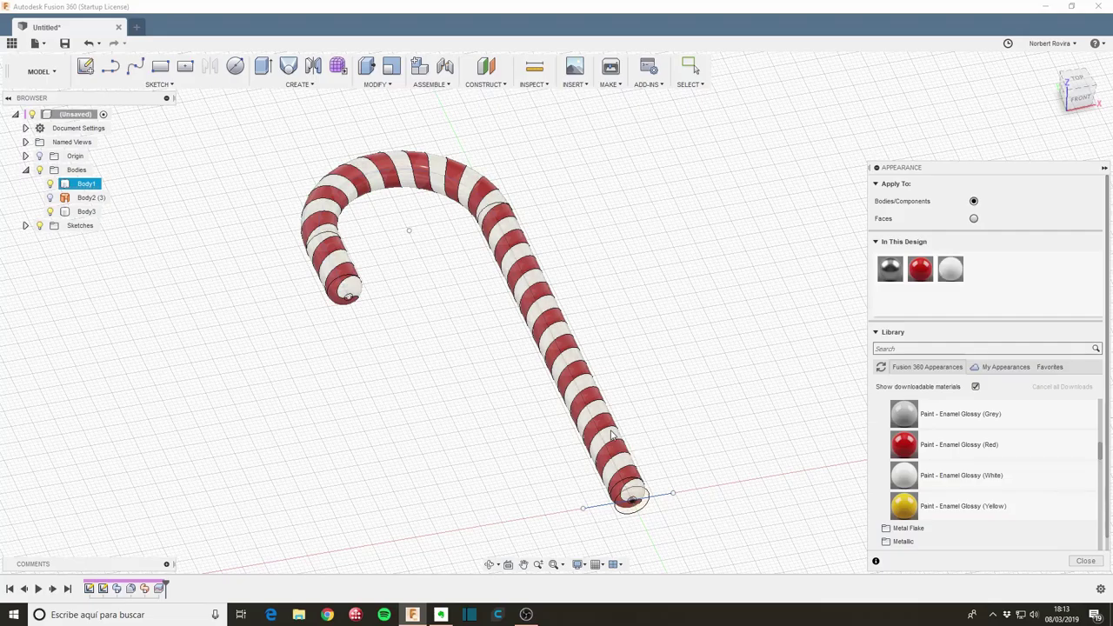
click(1085, 561)
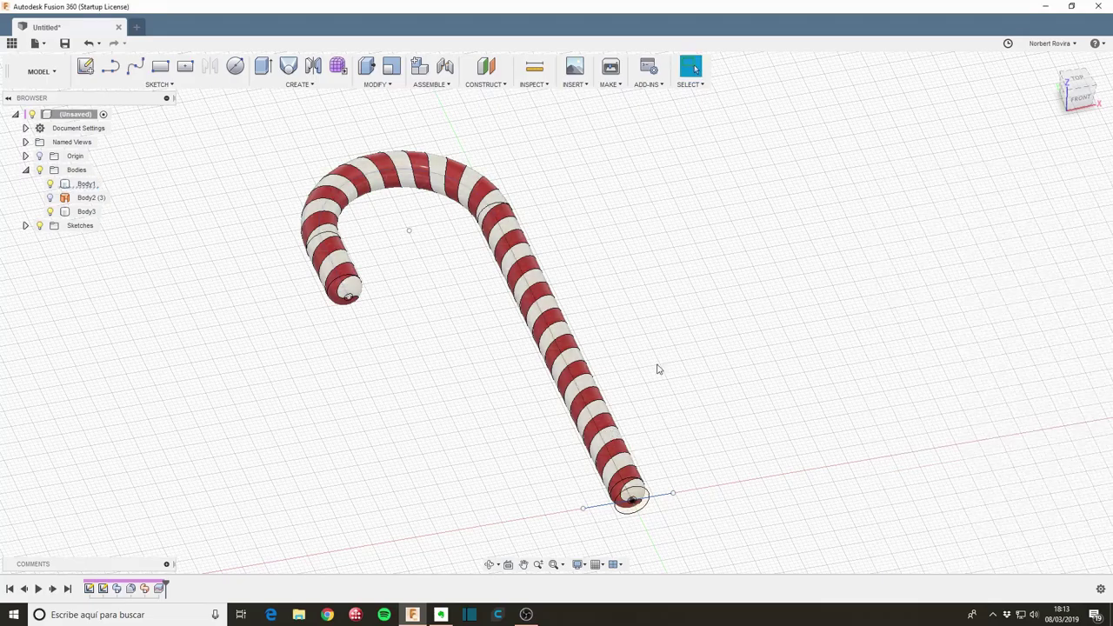
shift+middle_drag(487, 389, 485, 414)
key(Escape)
scroll(445, 417, down, 3)
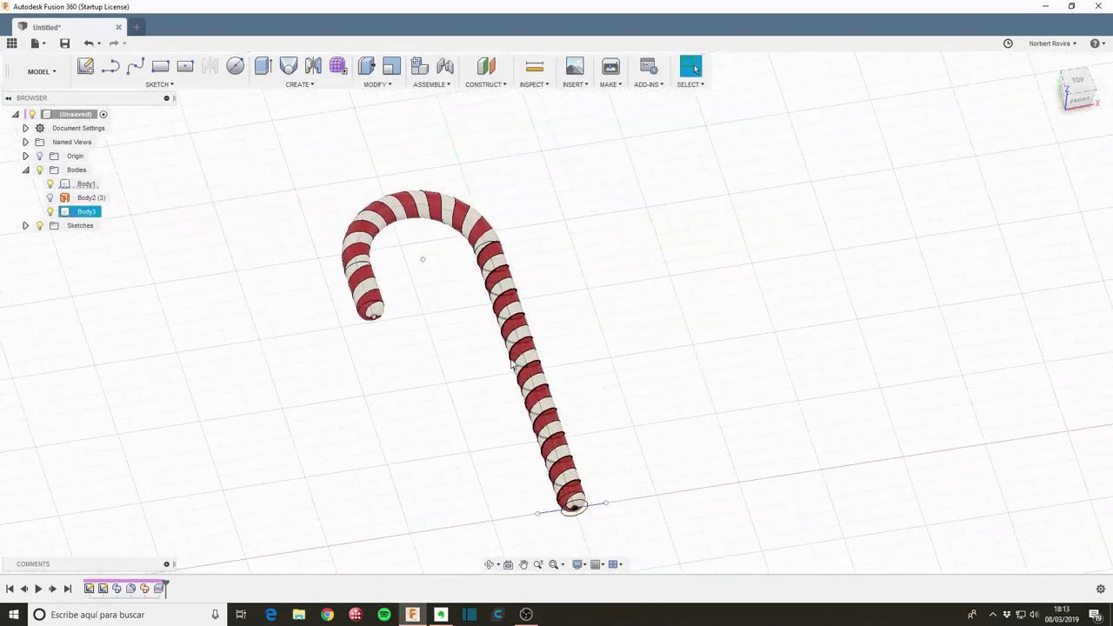
- Edit Sketch1 and dimension the long right line of the cane to 110 mm
double_click(89, 588)
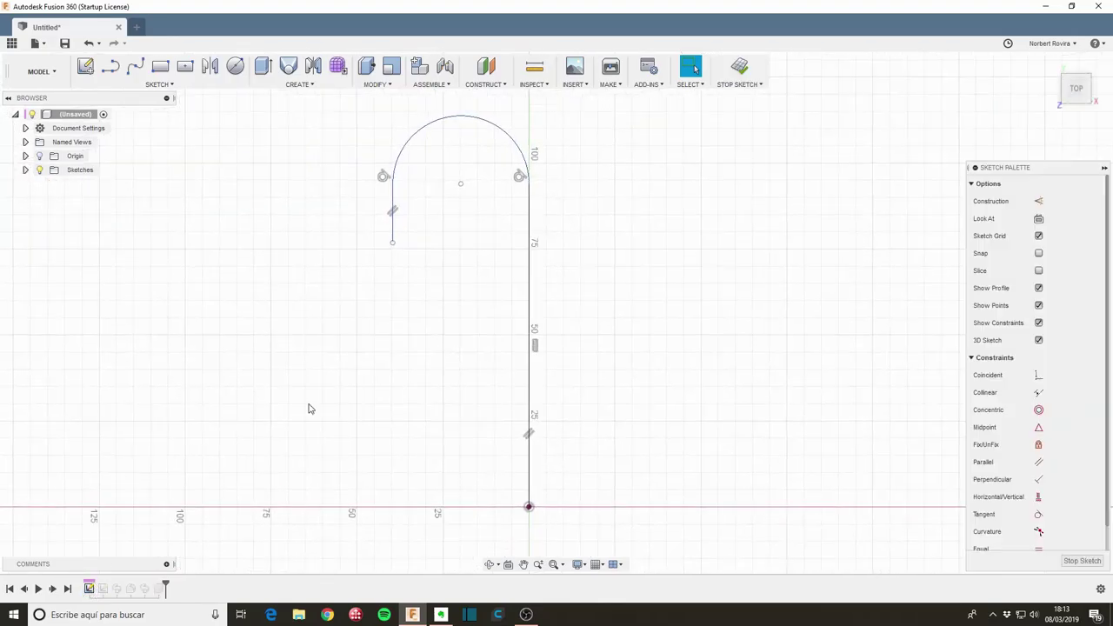
middle_drag(579, 177, 589, 193)
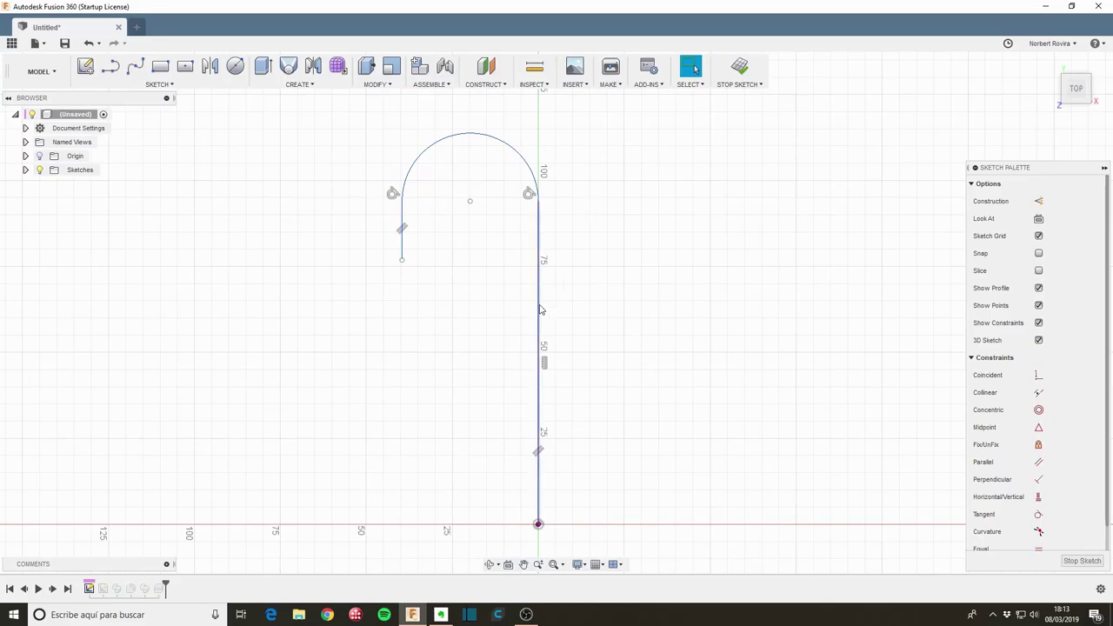
key(d)
click(540, 330)
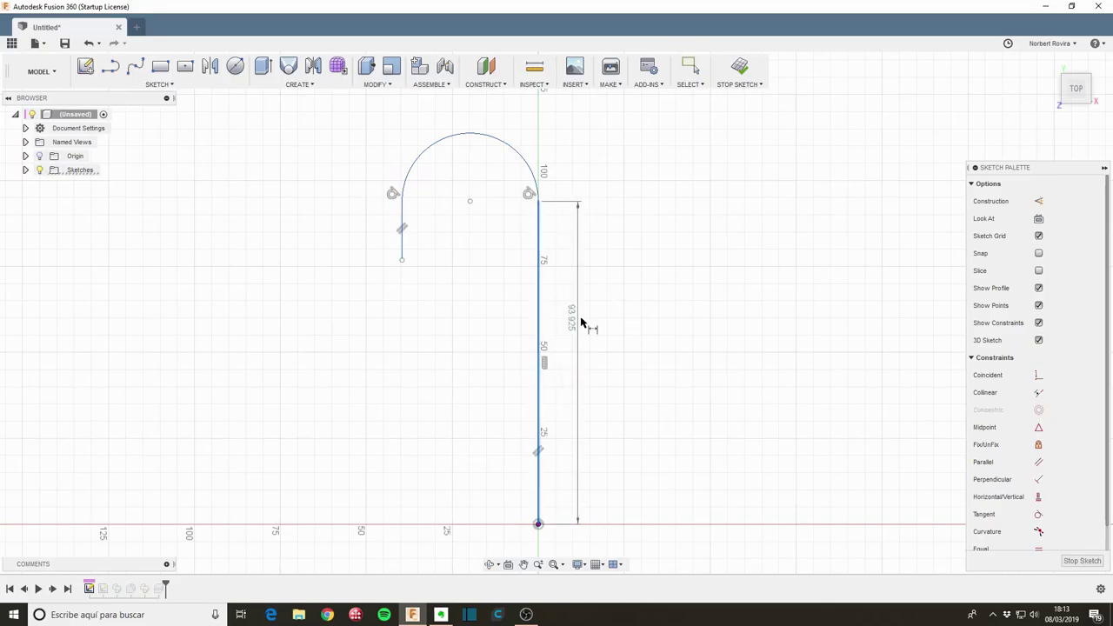
click(592, 324)
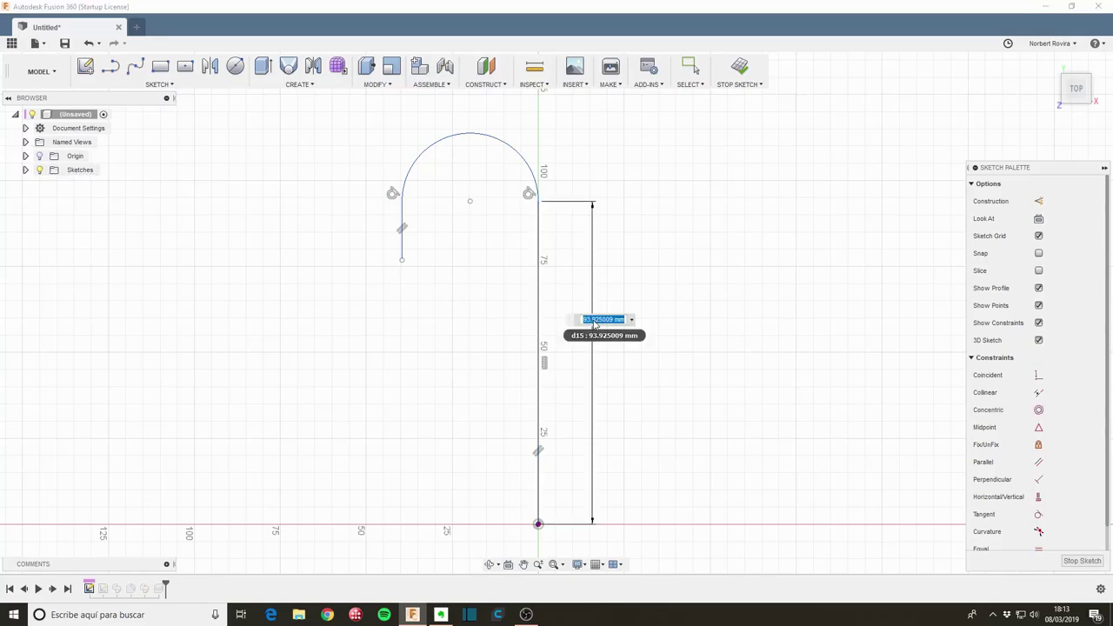
text(110)
key(Return)
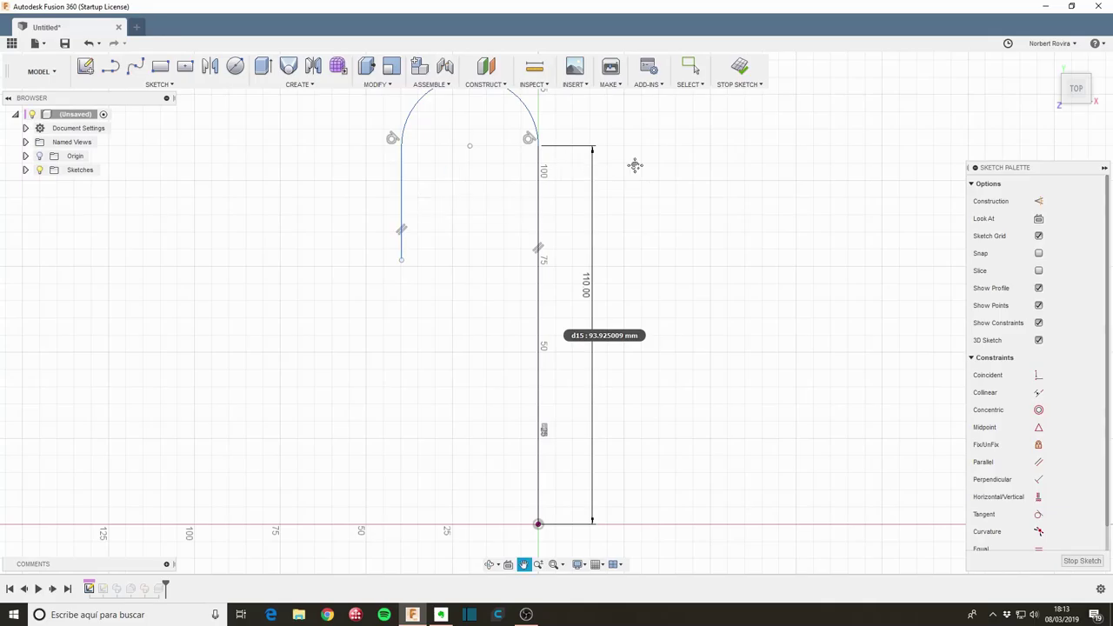
- Select both endpoints of the top arc and try to constrain them
middle_drag(635, 167, 673, 258)
scroll(637, 246, up, 2)
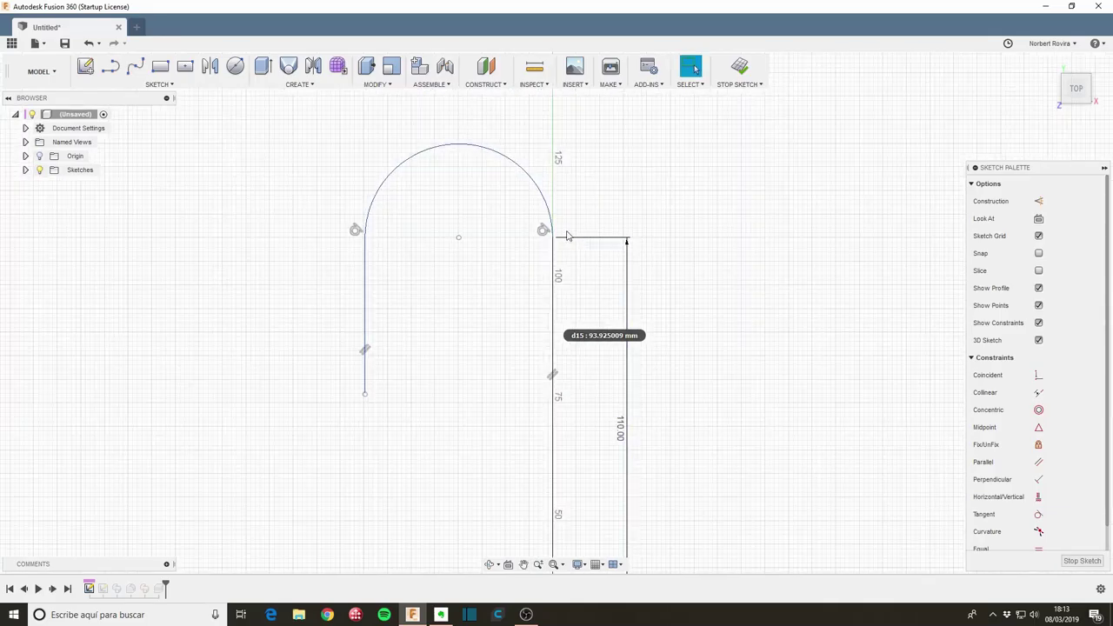
key(Escape)
click(366, 237)
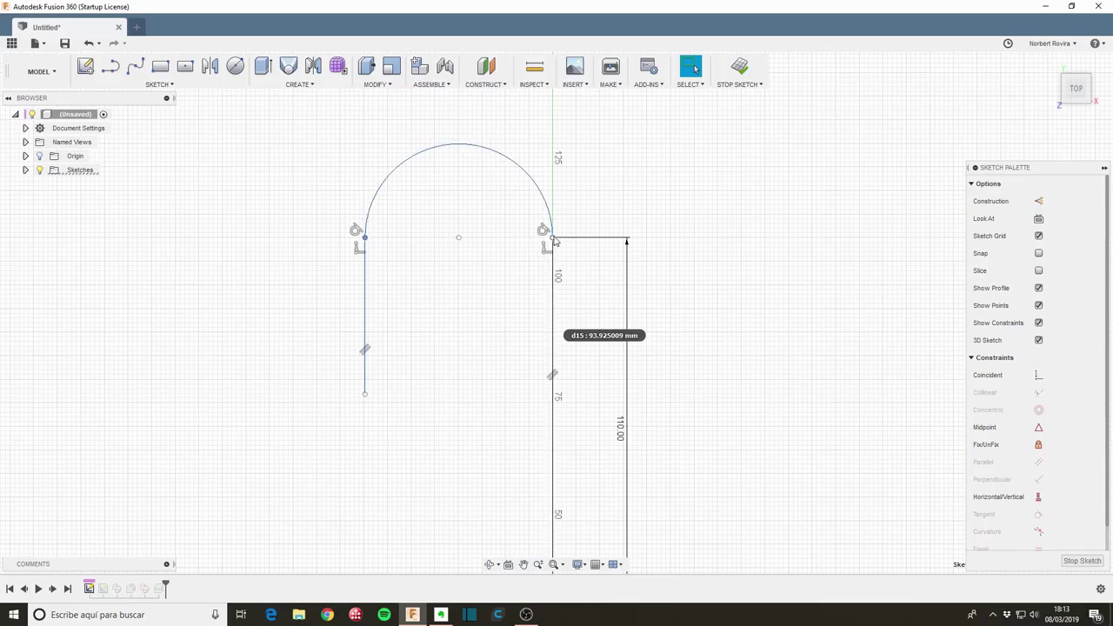
click(552, 239)
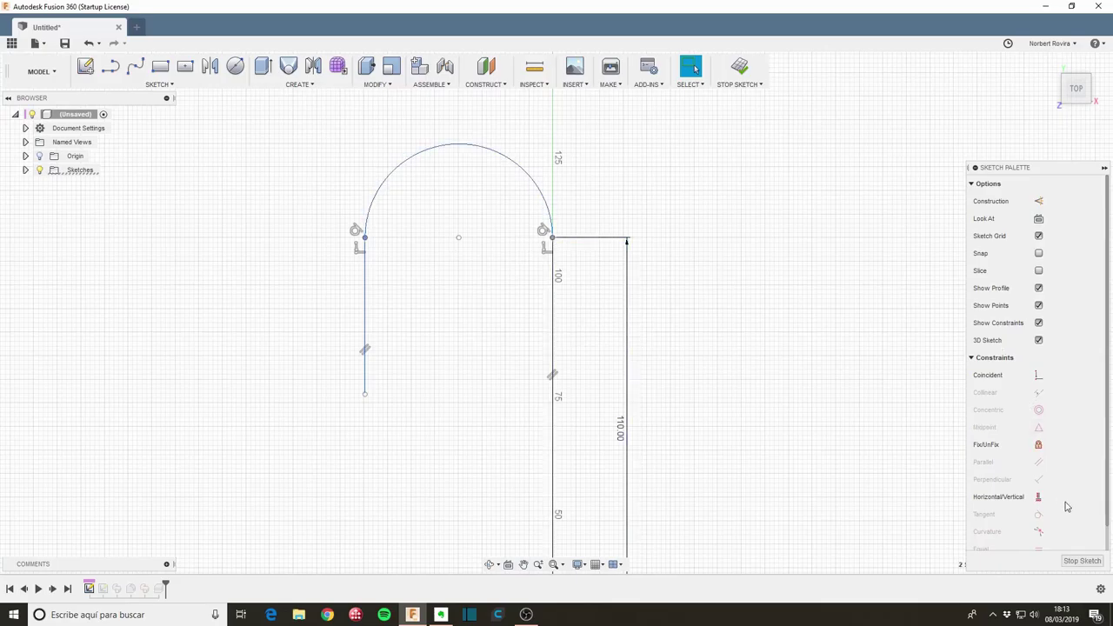
click(1038, 496)
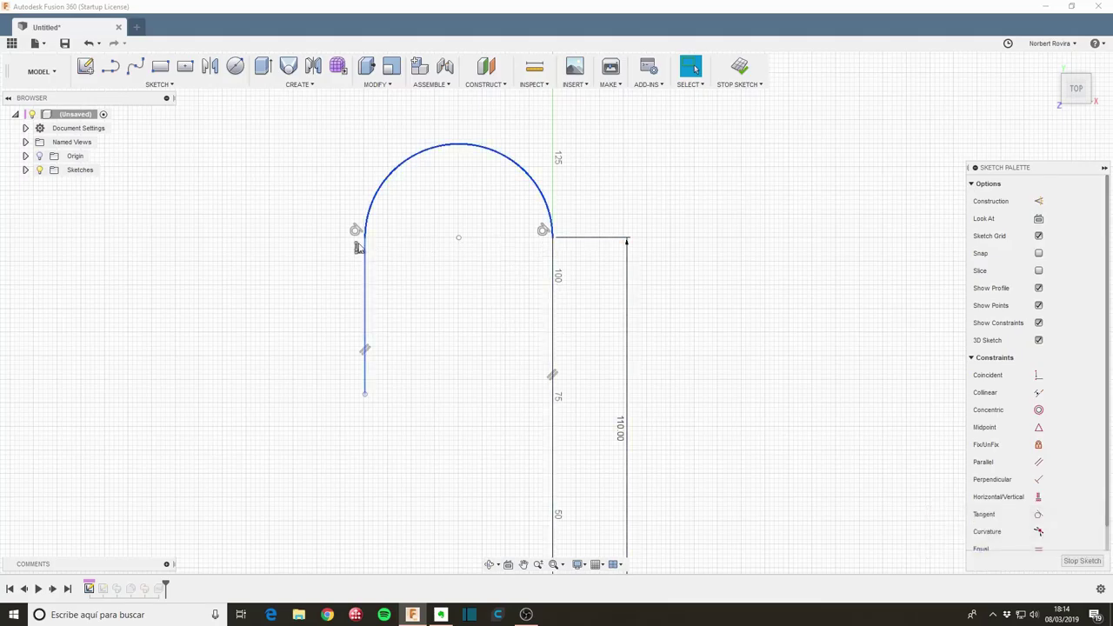
- Dimension the hook's short left line to 30 mm
click(366, 303)
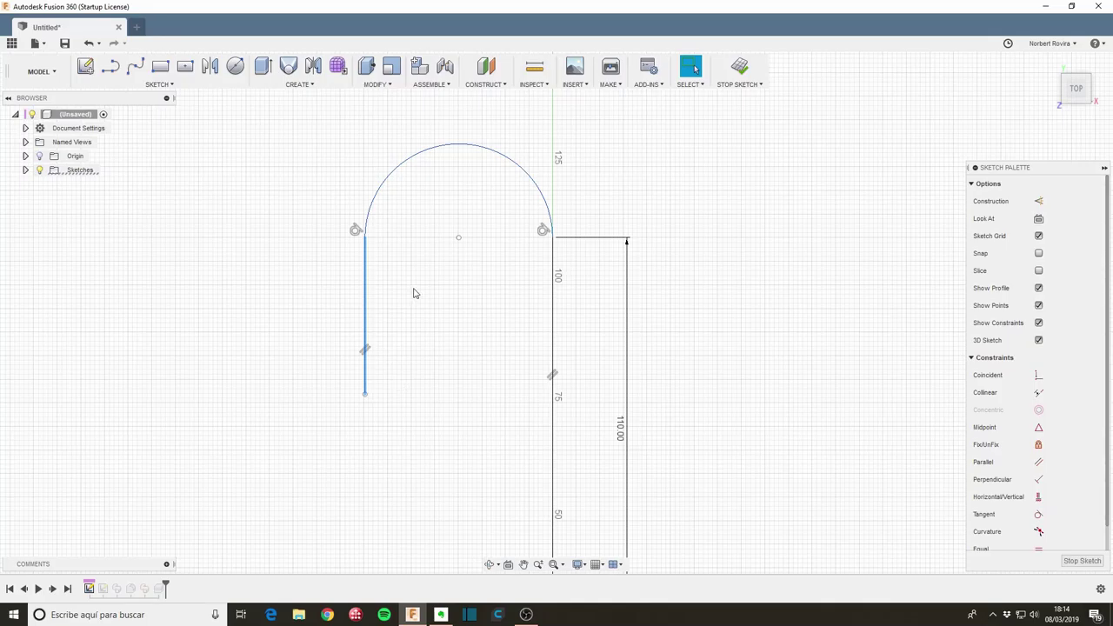
key(d)
click(341, 293)
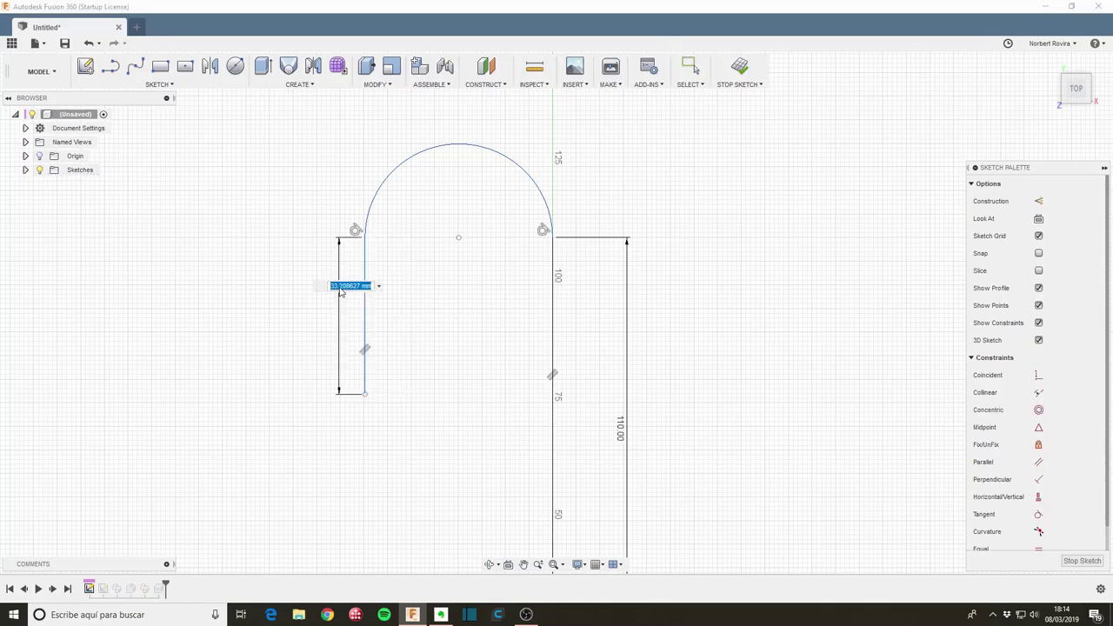
text(30)
key(Return)
- Change the shaft length from 110 mm to 130 mm and finish the sketch
scroll(509, 380, down, 2)
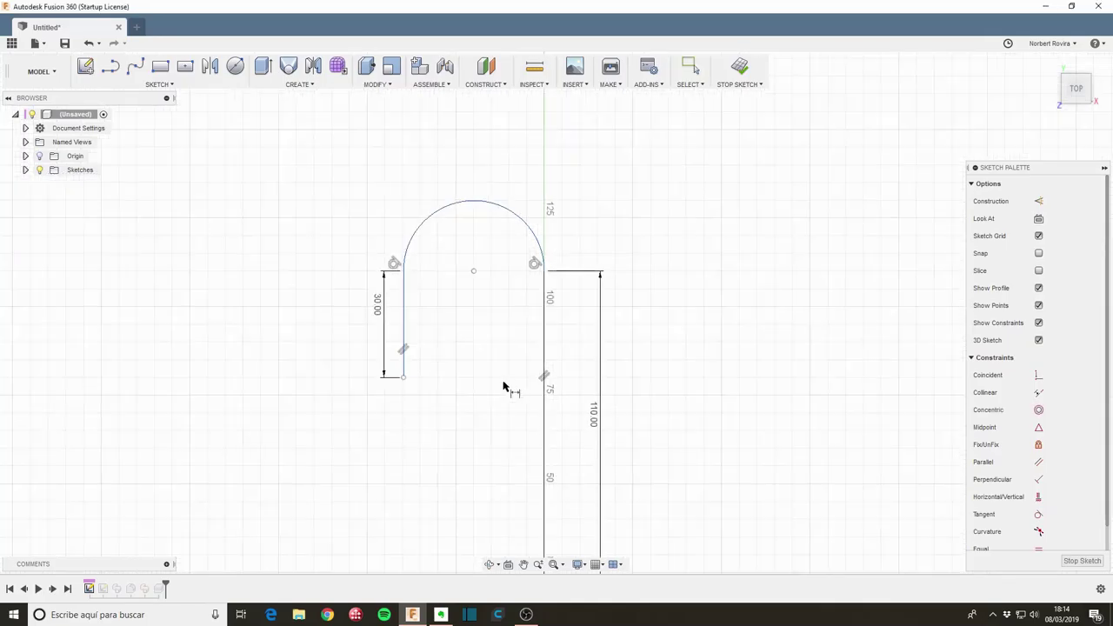
scroll(450, 389, down, 3)
middle_drag(450, 398, 442, 331)
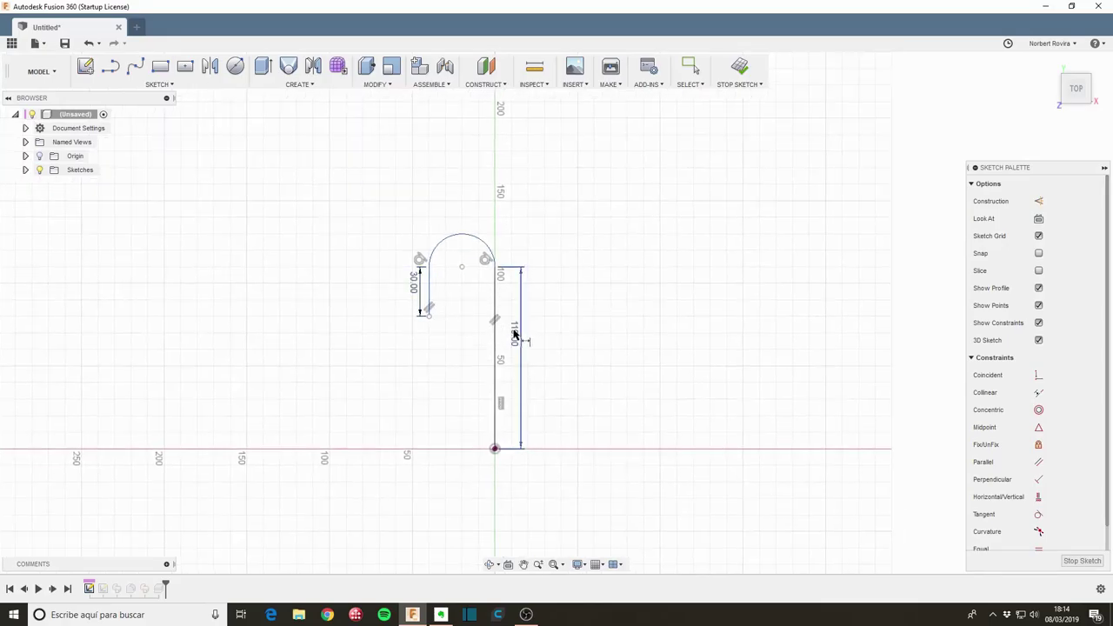
double_click(515, 334)
text(140)
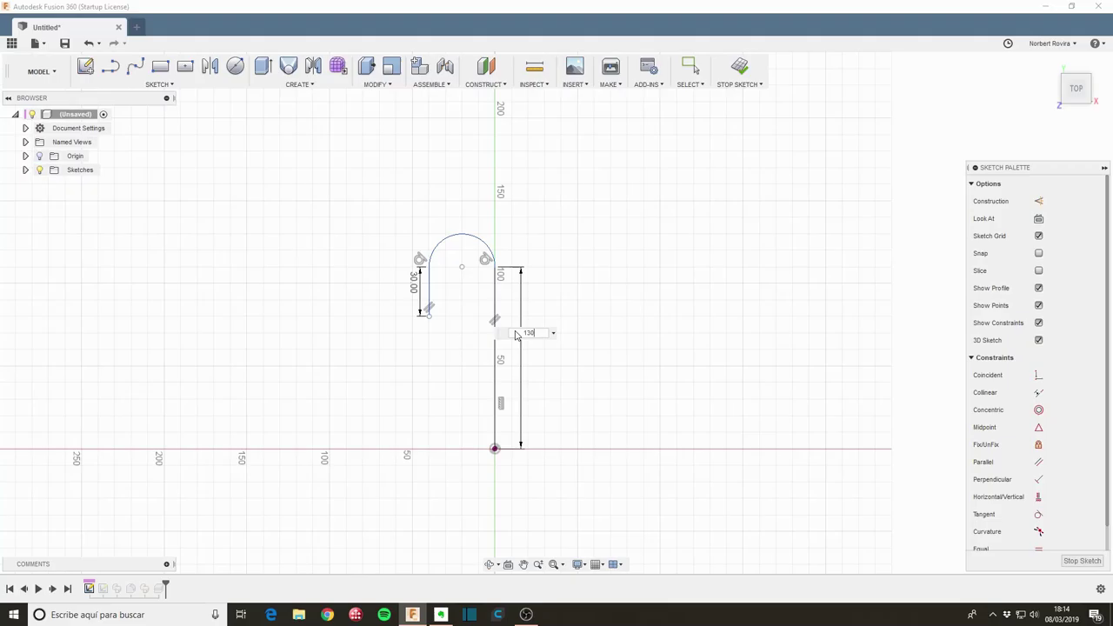
key(Return)
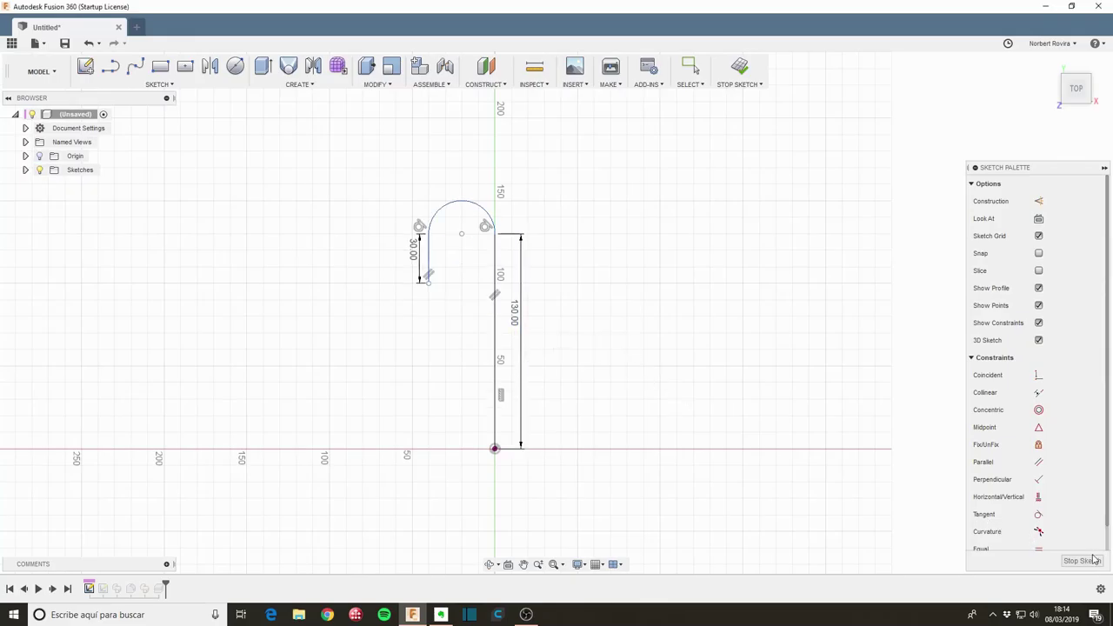
click(1093, 560)
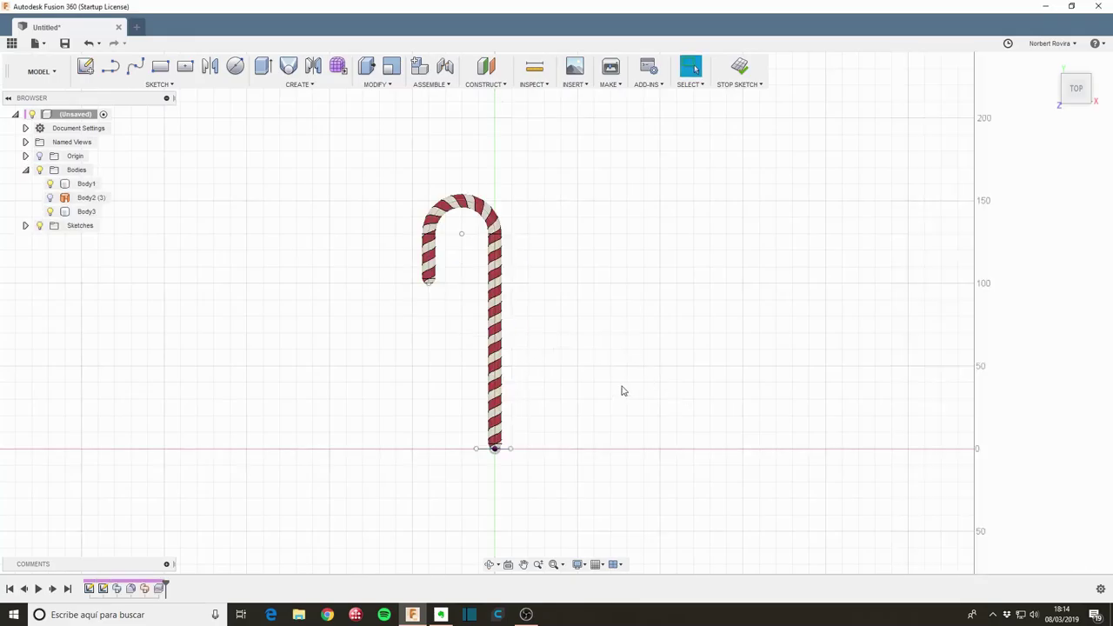
- Orbit and zoom to a perspective of the taller cane, then open the workspace dropdown
shift+middle_drag(544, 406, 551, 382)
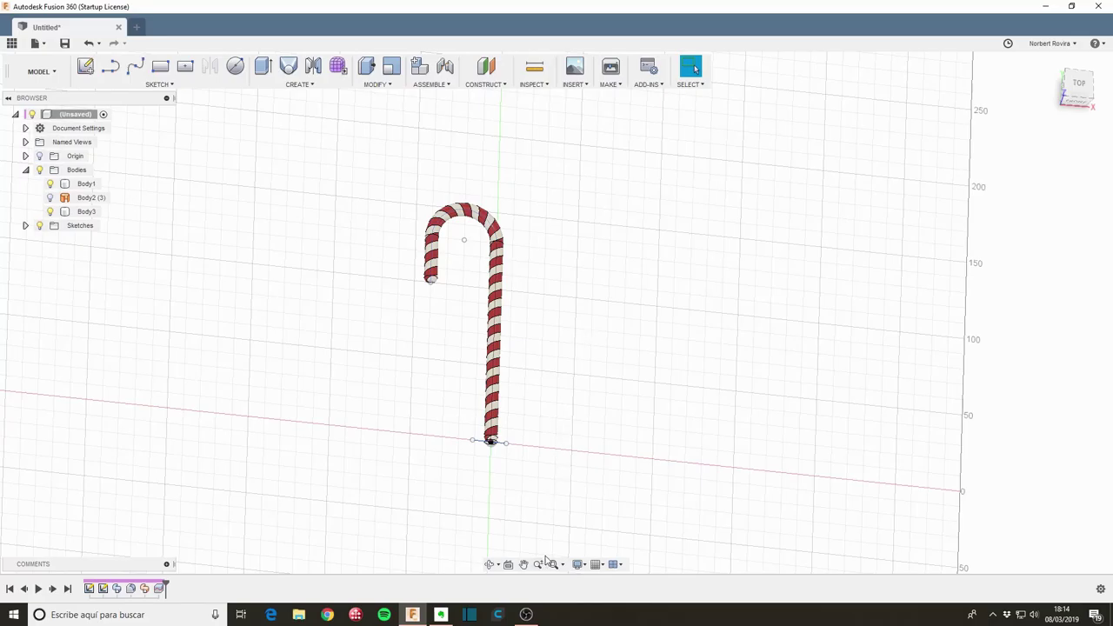
scroll(489, 439, up, 3)
scroll(492, 436, up, 2)
mouse_move(553, 443)
shift+middle_down()
mouse_move(575, 405)
mouse_move(569, 412)
shift+middle_up()
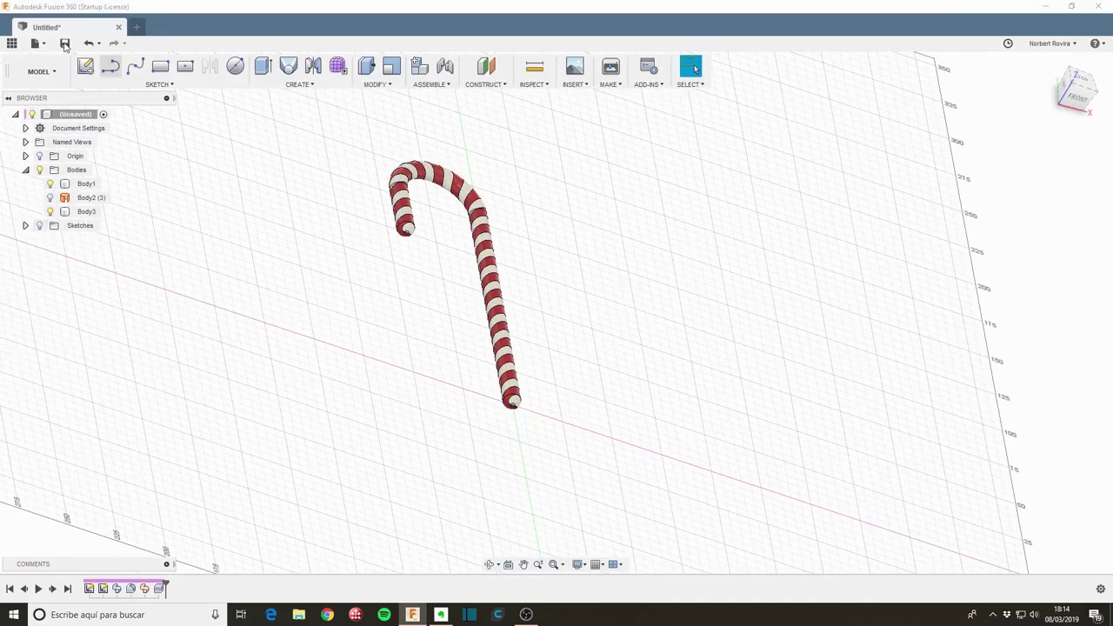
click(59, 75)
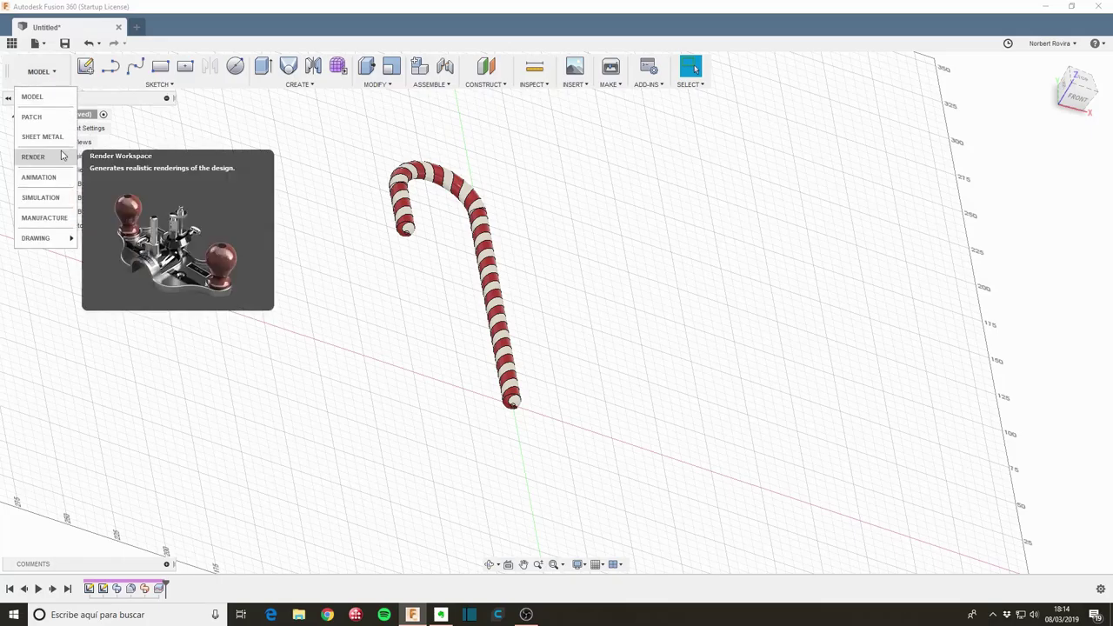
- Switch to RENDER, collapse the Rendering Gallery, orbit the cane across the view, and start In-Canvas Render
click(52, 157)
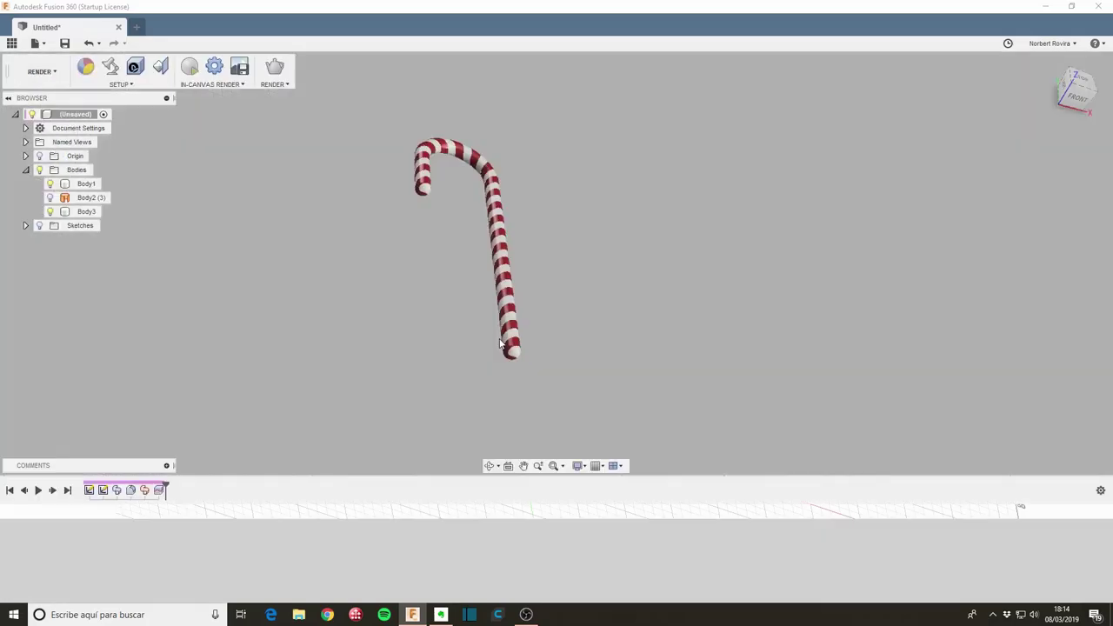
click(18, 512)
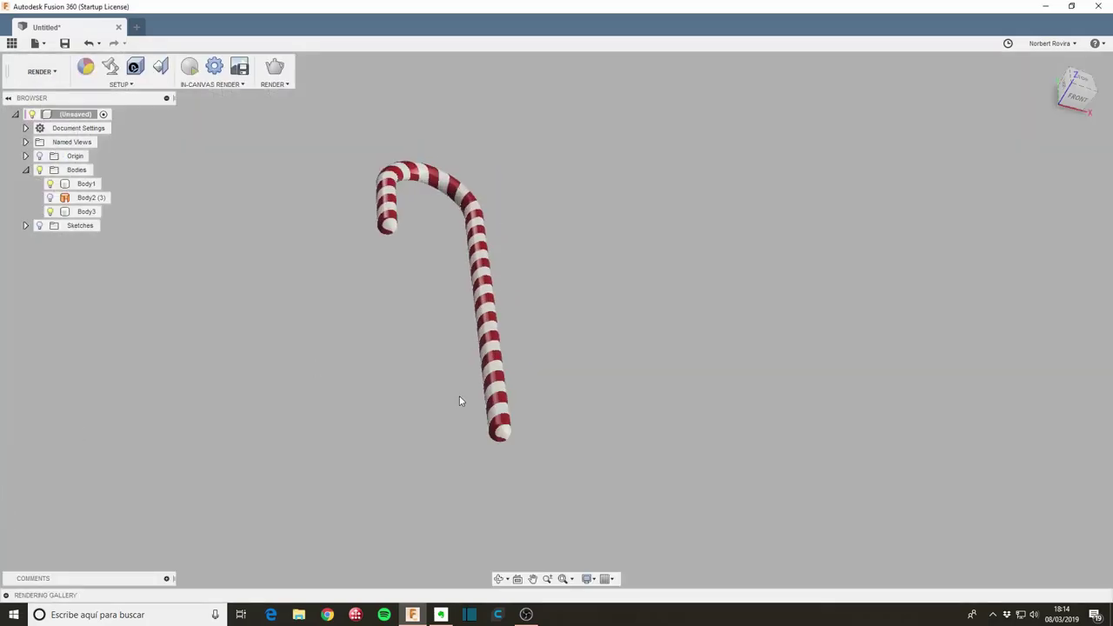
mouse_move(368, 444)
shift+middle_down()
mouse_move(337, 474)
mouse_move(373, 479)
mouse_move(407, 462)
mouse_move(372, 402)
mouse_move(309, 365)
mouse_move(296, 370)
shift+middle_up()
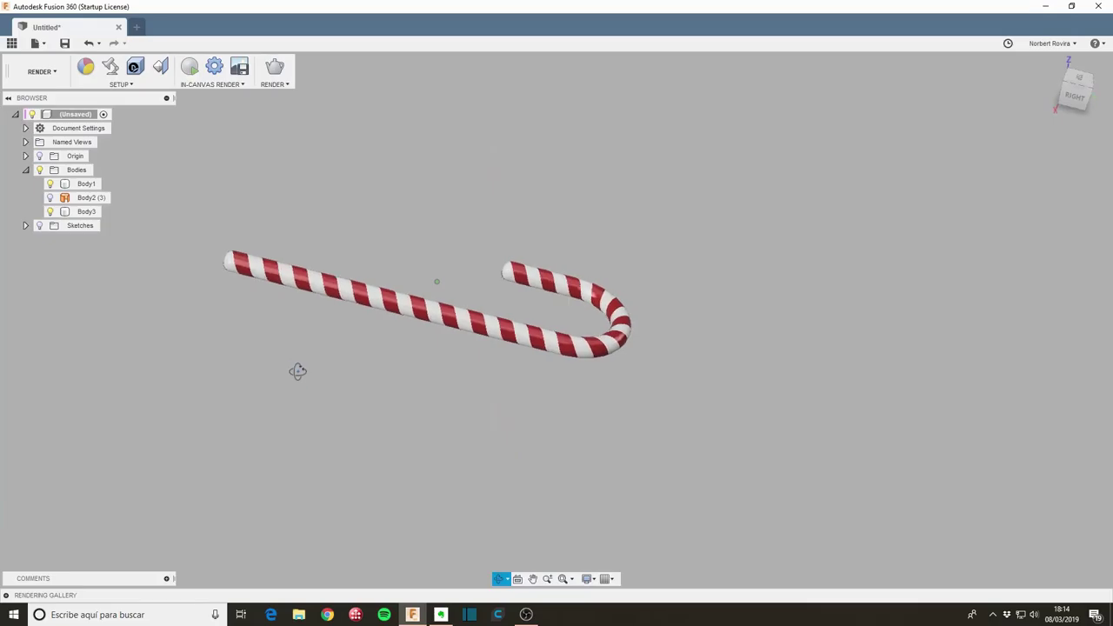
click(190, 67)
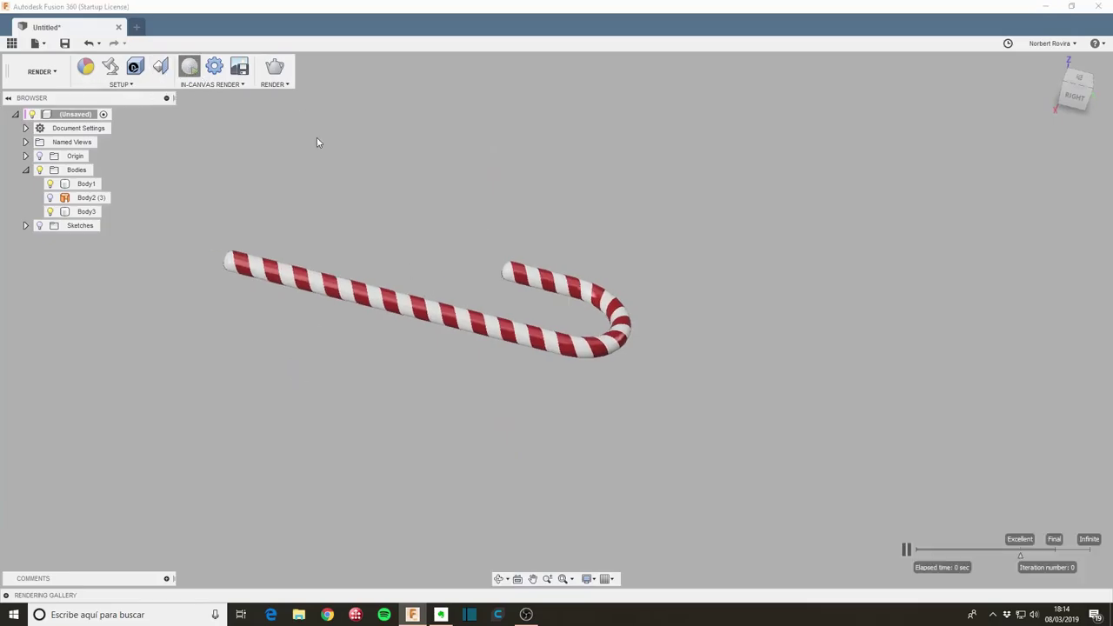